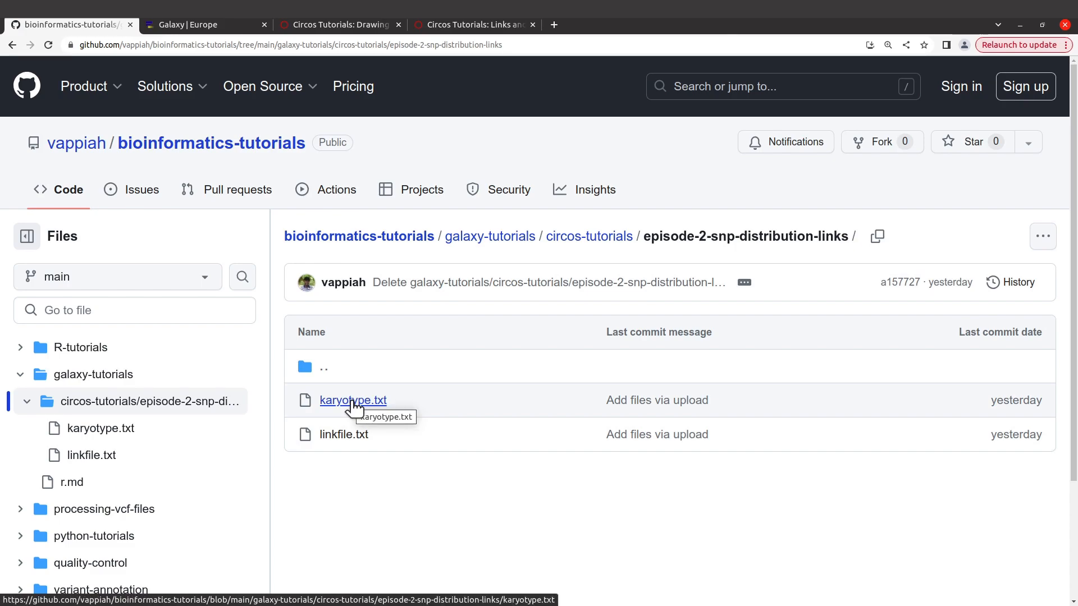
Step: Open the raw version of karyotype.txt from the episode-2-snp-distribution-links folder and copy its web address
left_click(352, 401)
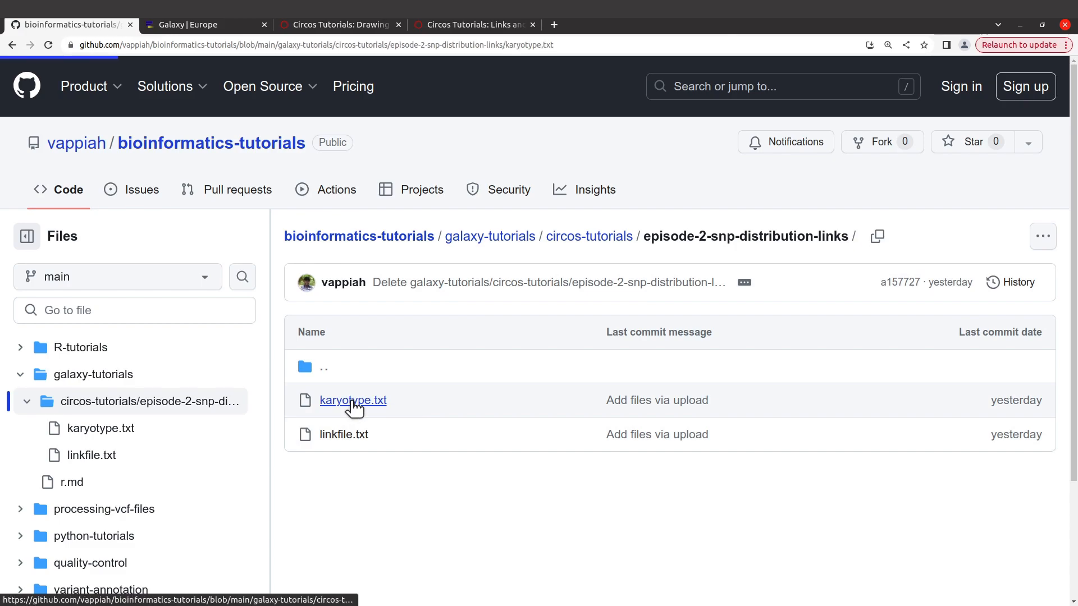
scroll(444, 423, "down", 3)
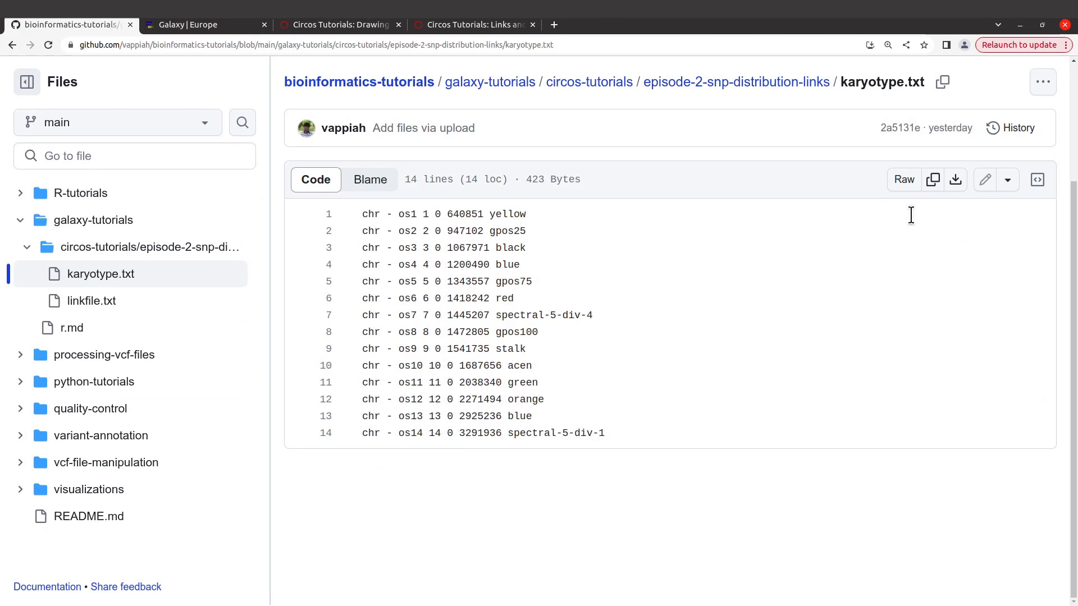
left_click(904, 180)
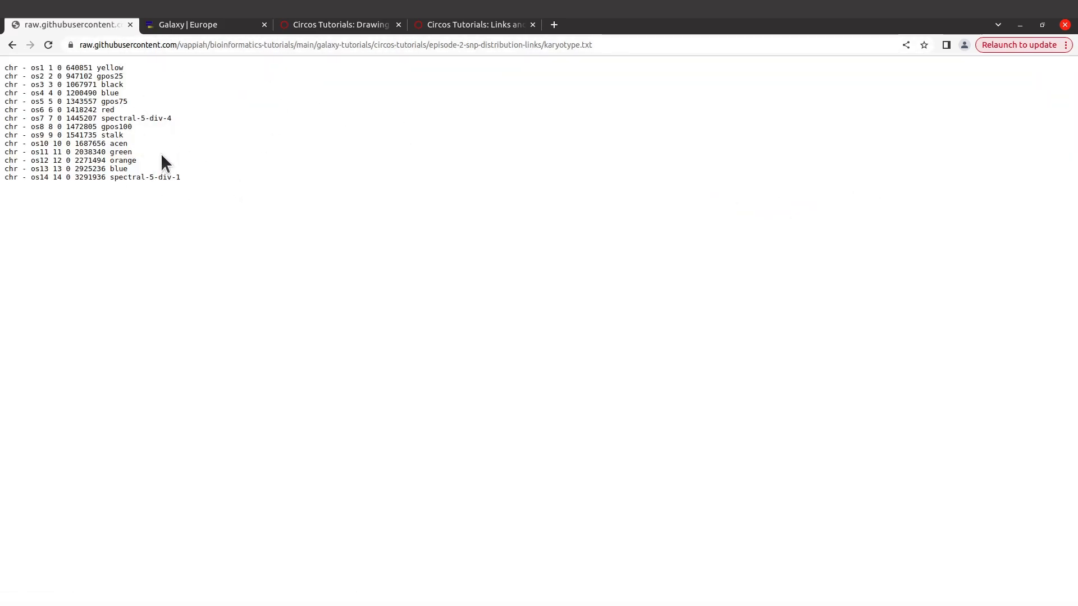
left_click(200, 42)
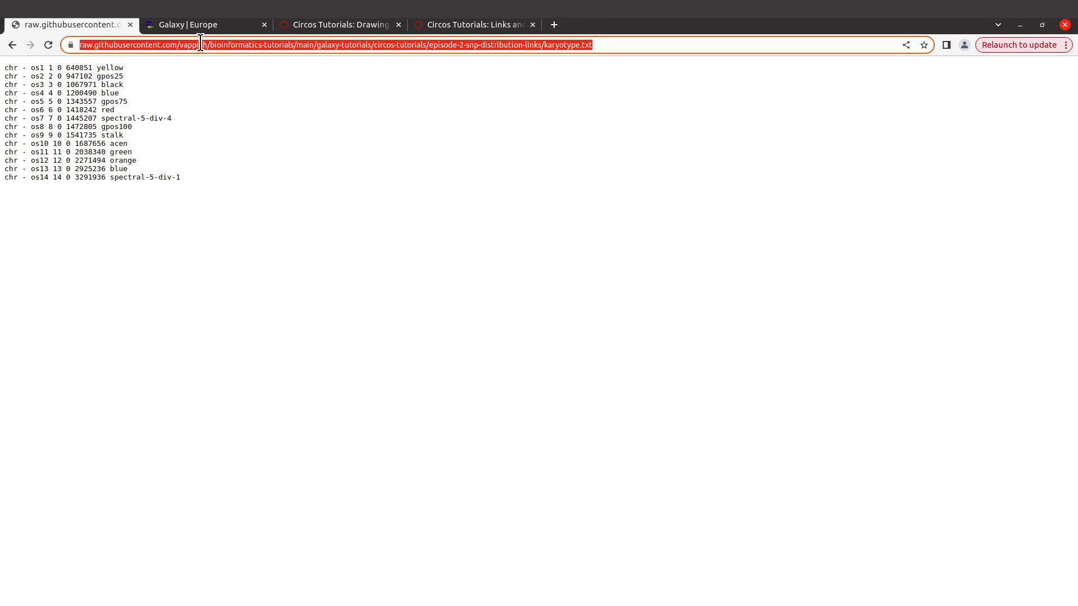
right_click(201, 42)
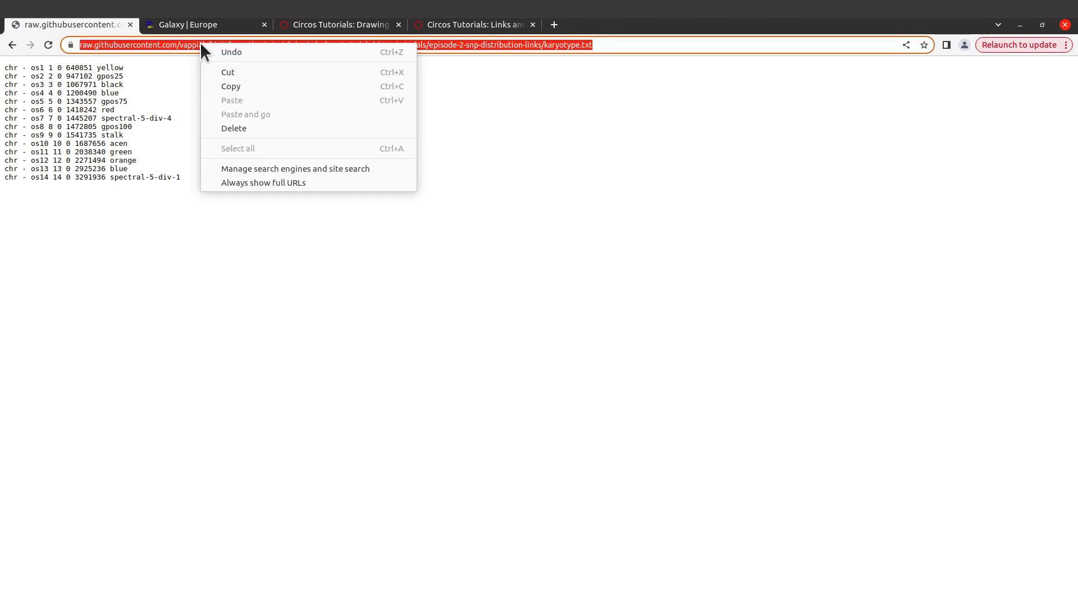
left_click(227, 86)
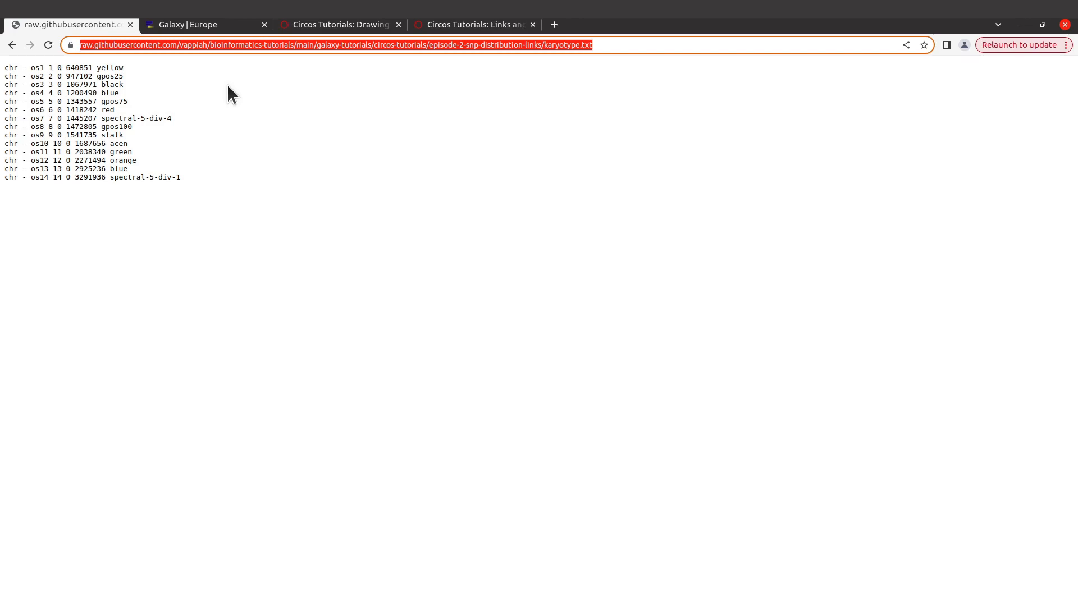
Step: Switch to Galaxy Europe and upload karyotype.txt into the Circos Plots history by fetching the copied URL
left_click(187, 24)
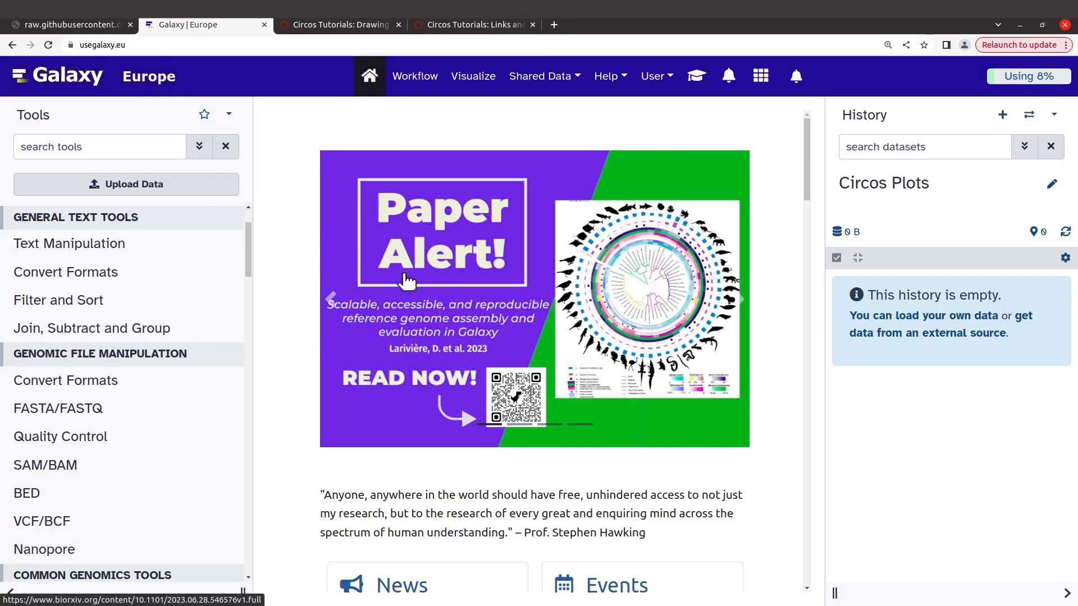
left_click(119, 184)
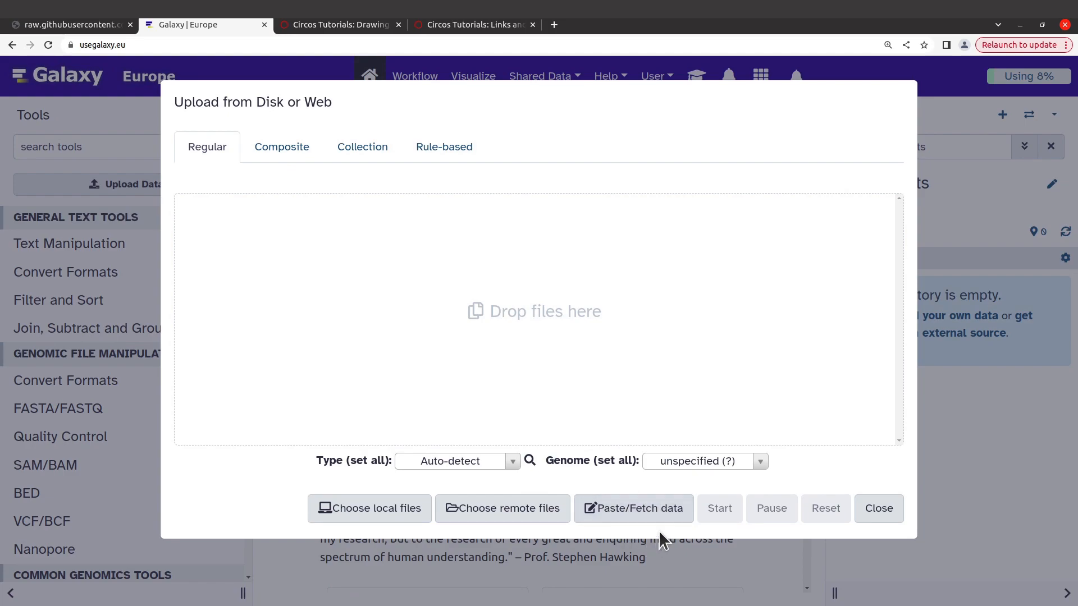
left_click(650, 508)
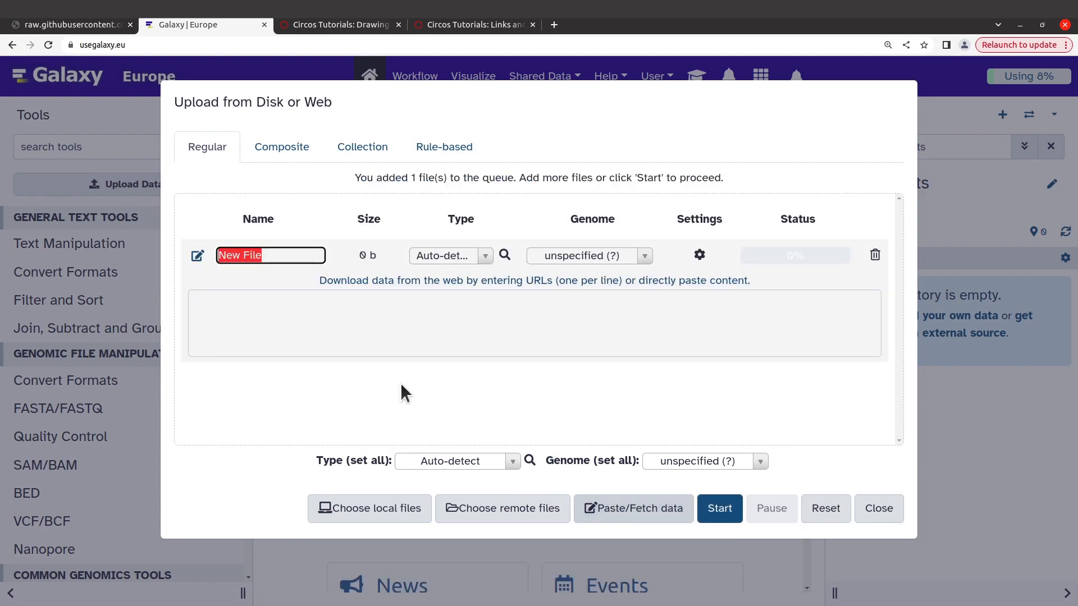
left_click(268, 317)
right_click(268, 316)
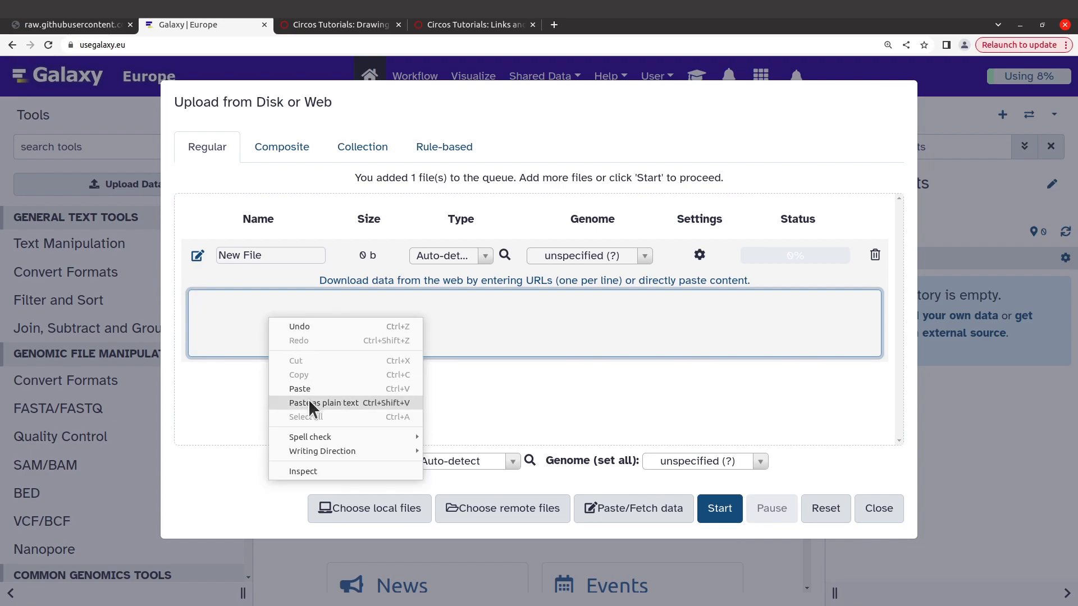
left_click(305, 384)
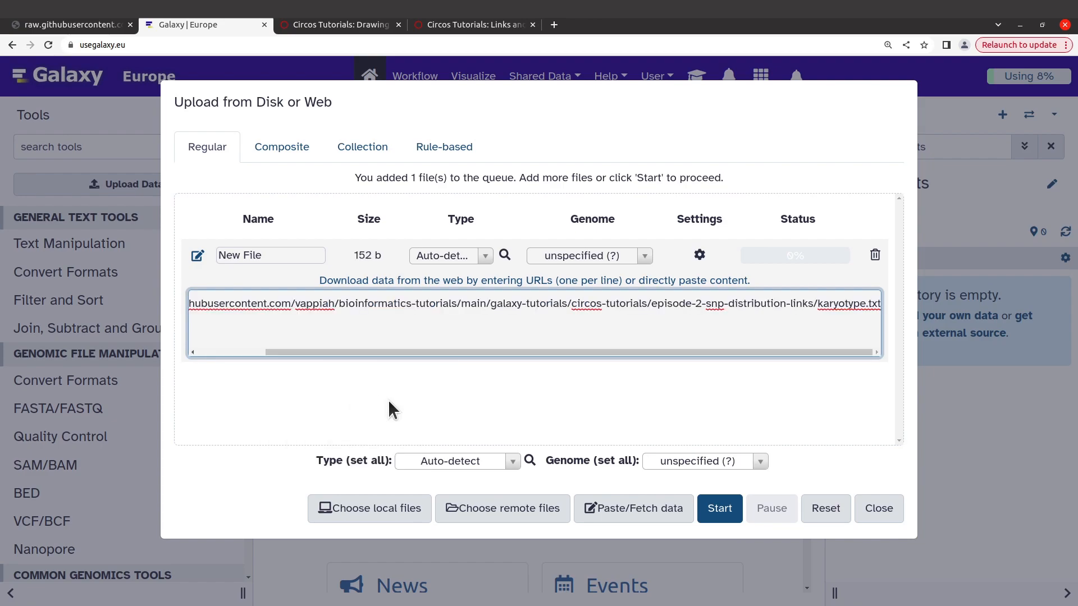
left_click(722, 510)
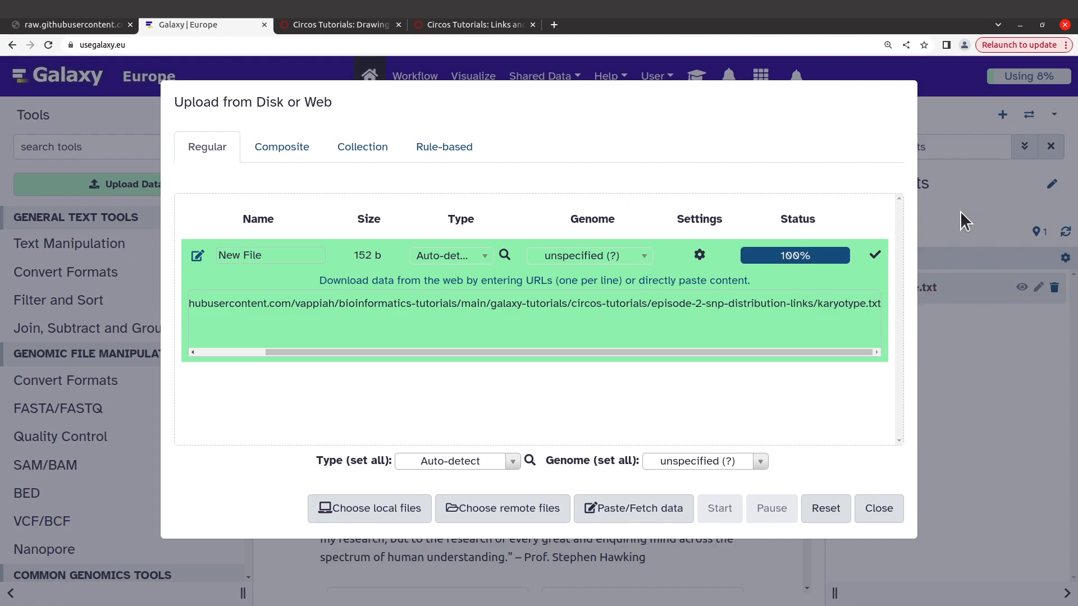
left_click(879, 508)
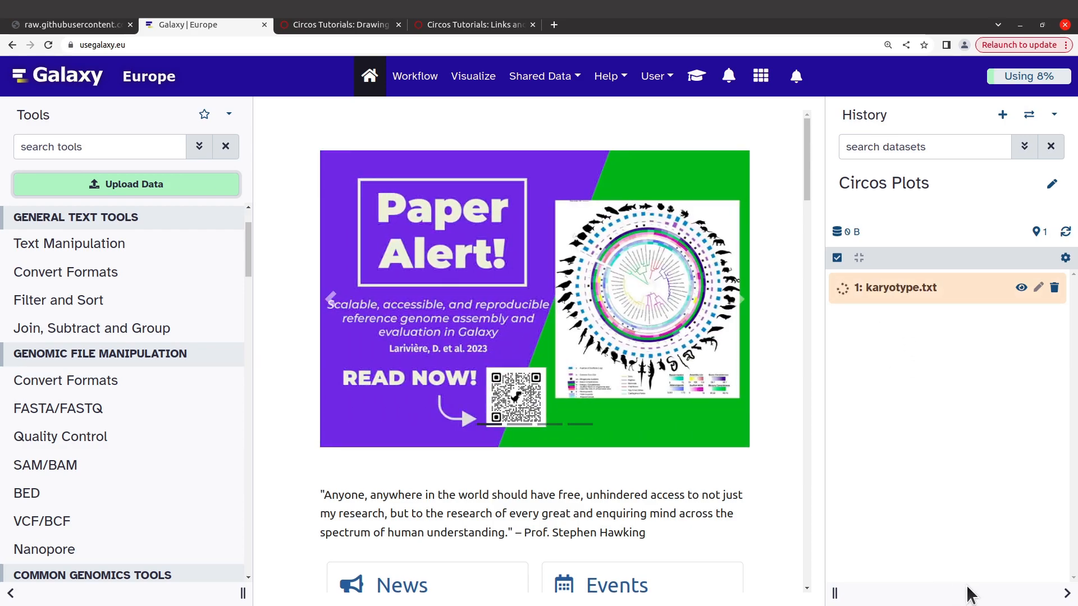
key("ctrl+h")
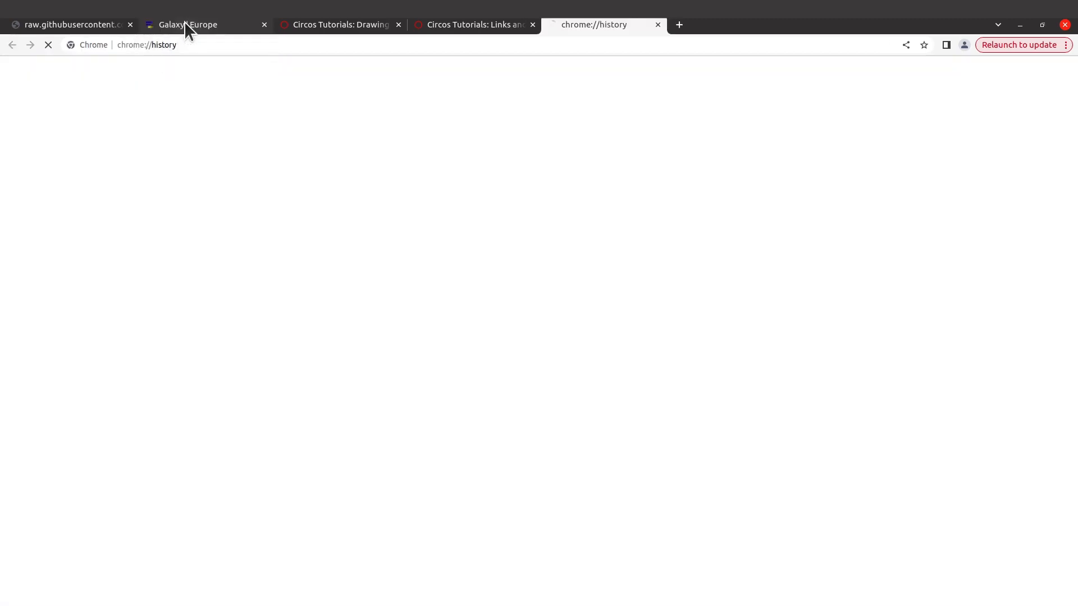
left_click(185, 26)
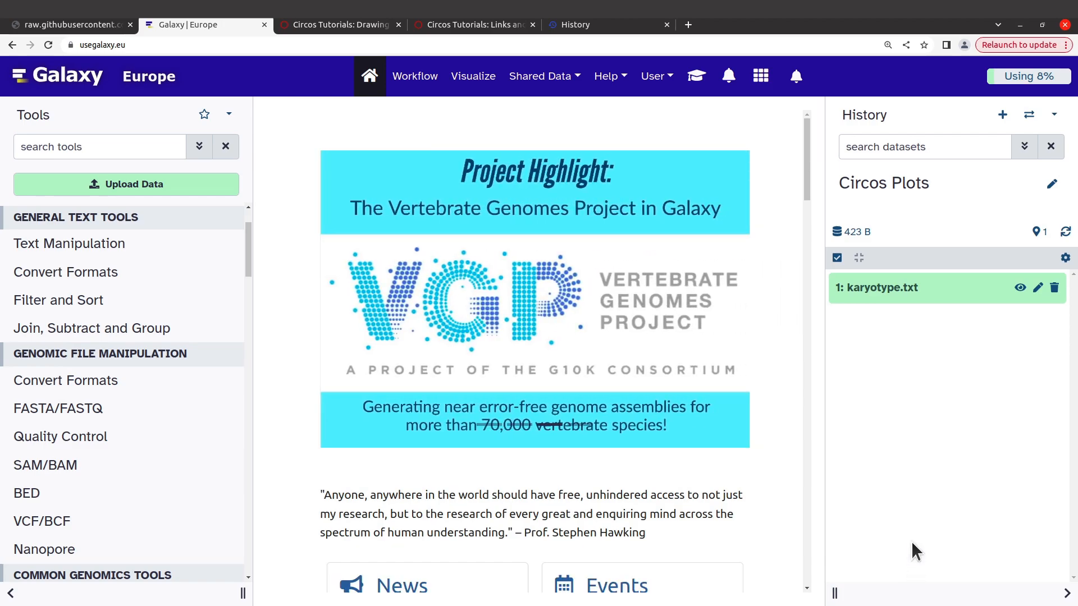
left_click(312, 379)
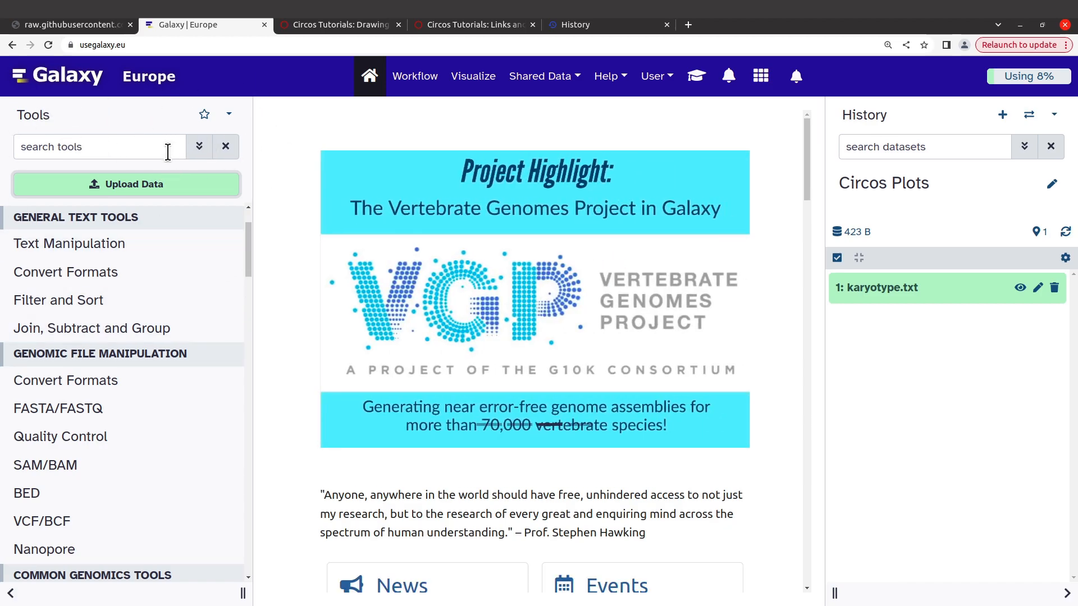
Step: Search the tools for "circos" and open the Circos tool that visualizes data in a circular layout
left_click(58, 144)
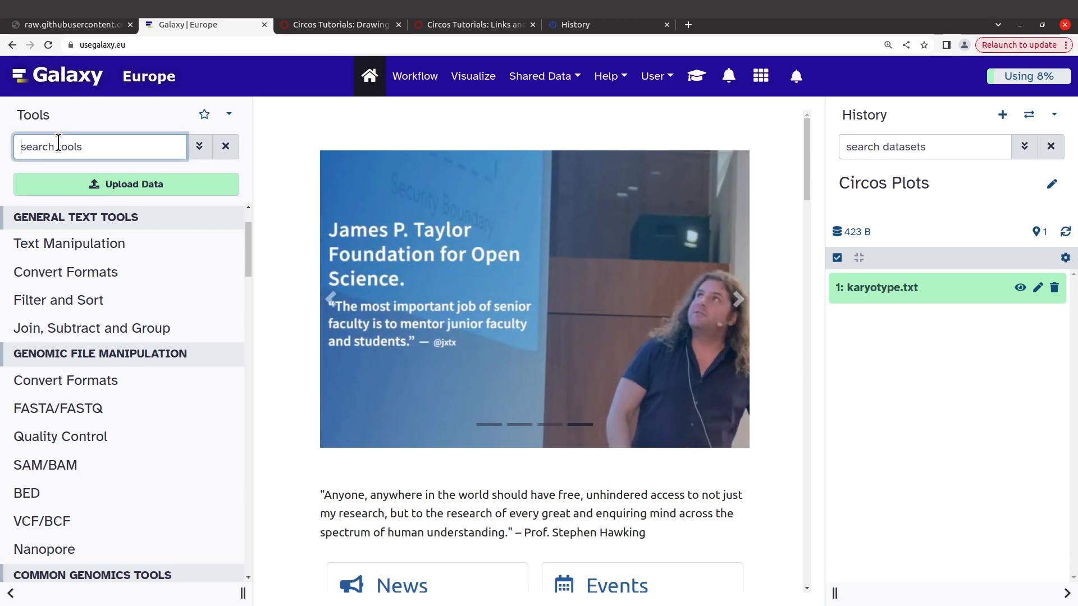
type("circos")
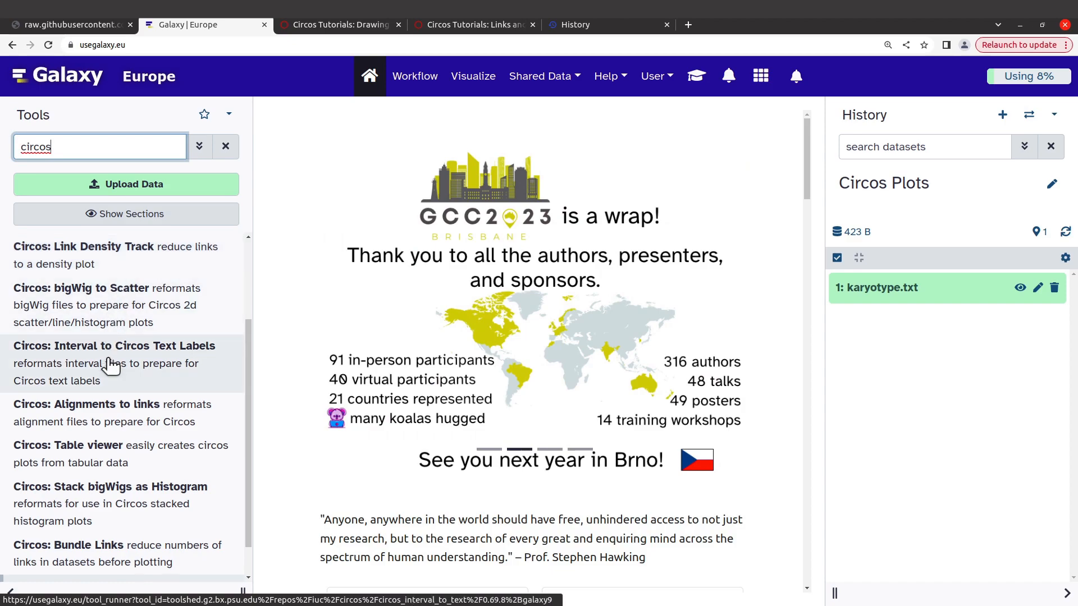
scroll(116, 413, "down", 1)
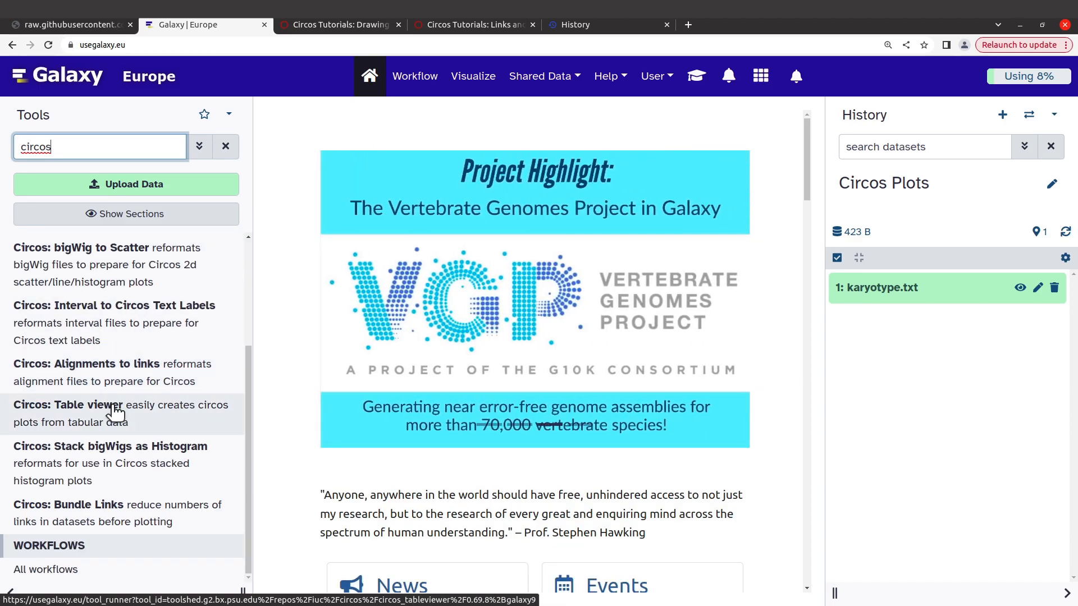
scroll(115, 413, "up", 4)
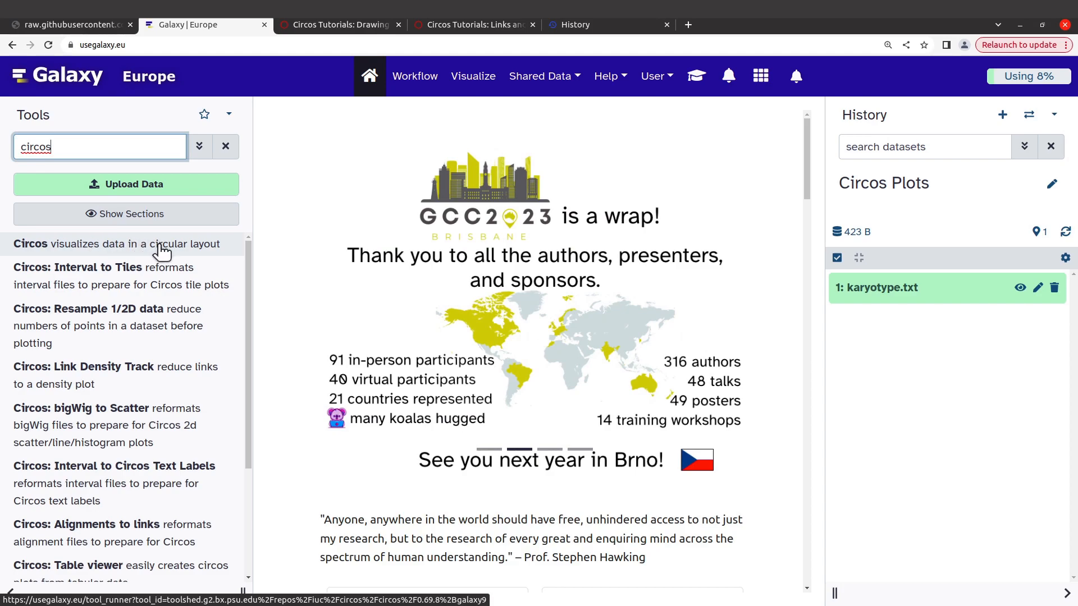
left_click(47, 249)
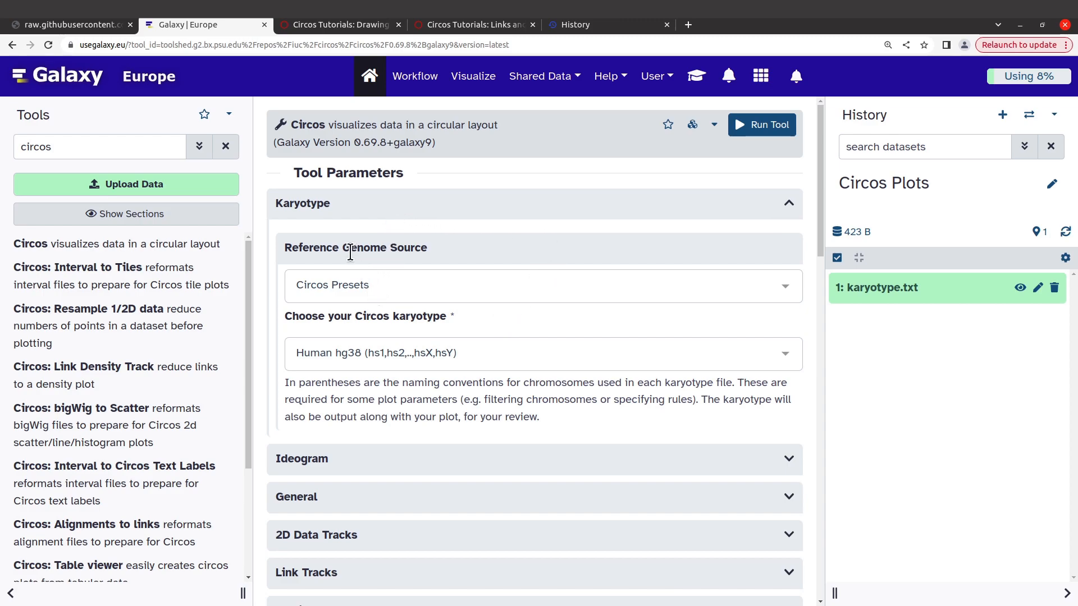
Step: Set the reference genome source to Custom Karyotype, using karyotype.txt as the karyotype configuration
left_click(384, 284)
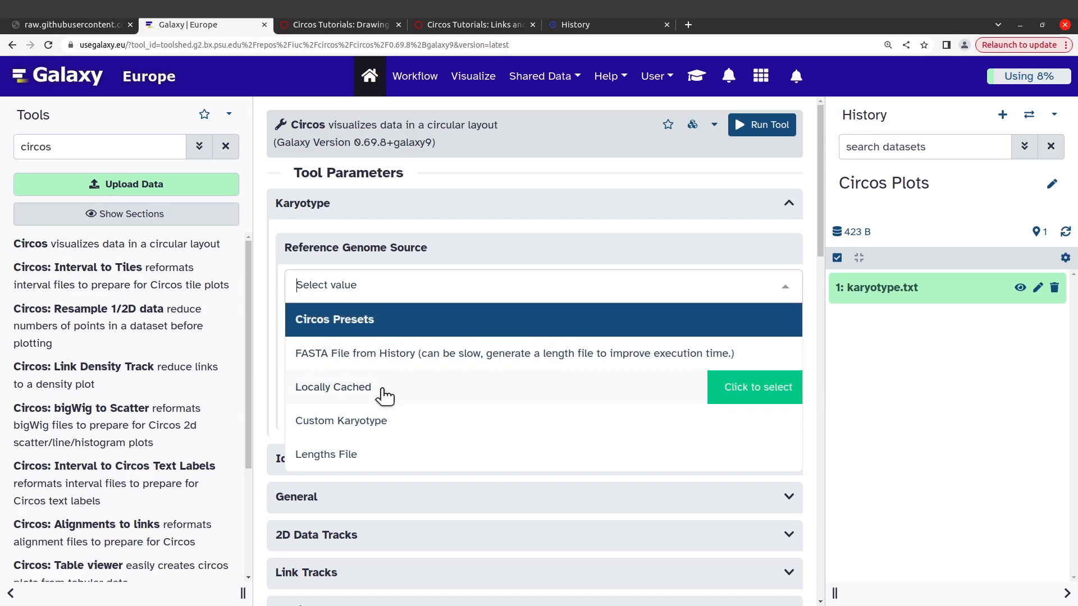
left_click(384, 425)
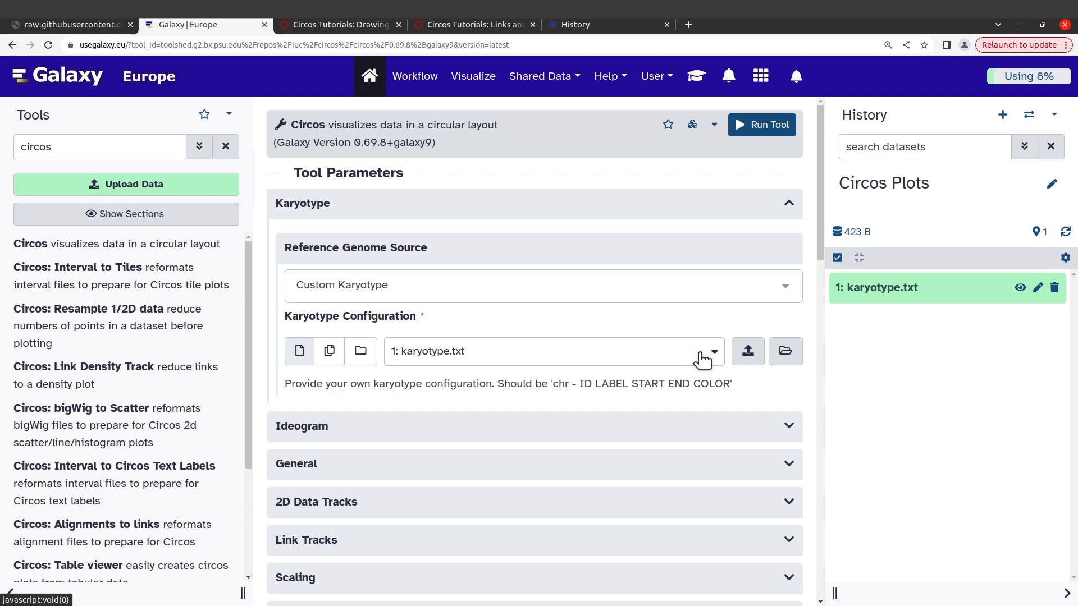
scroll(583, 358, "down", 1)
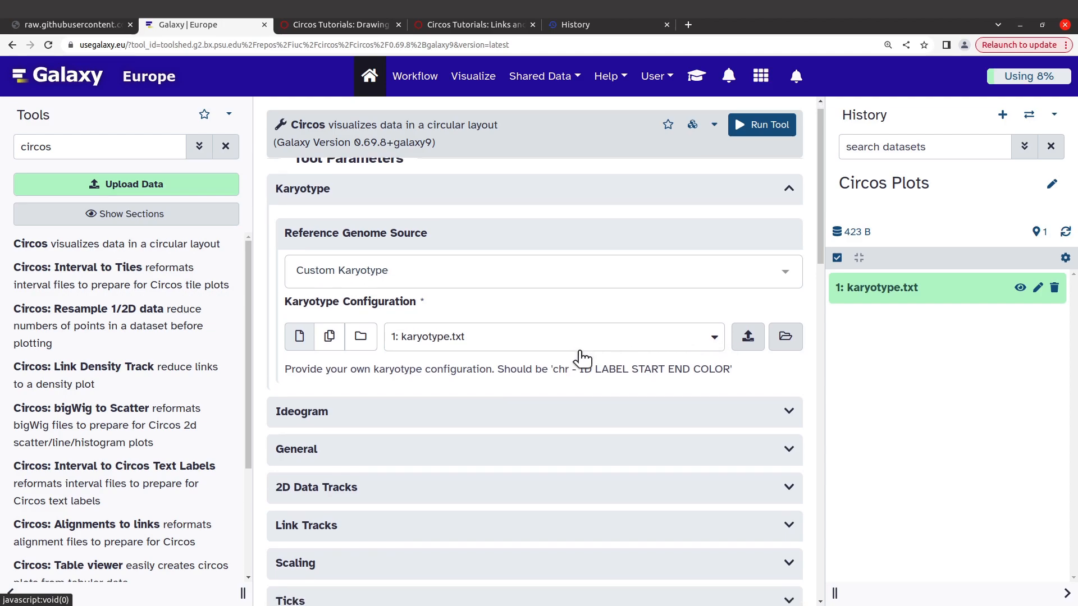
left_click(712, 337)
left_click(624, 395)
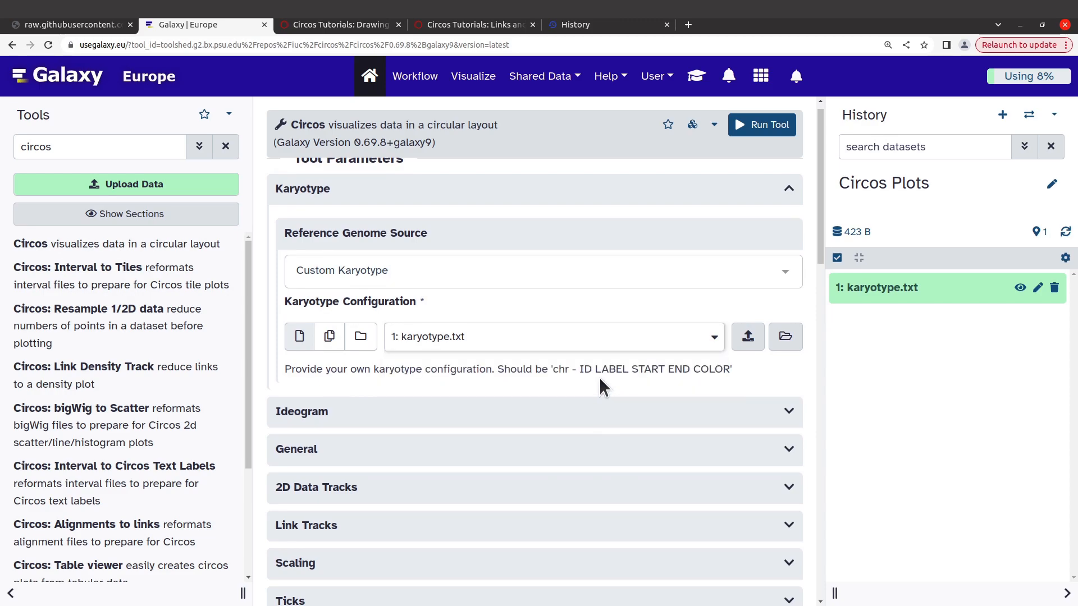
Step: Set the spacing between ideograms to 0 chromosome units in the Ideogram settings
scroll(599, 377, "down", 2)
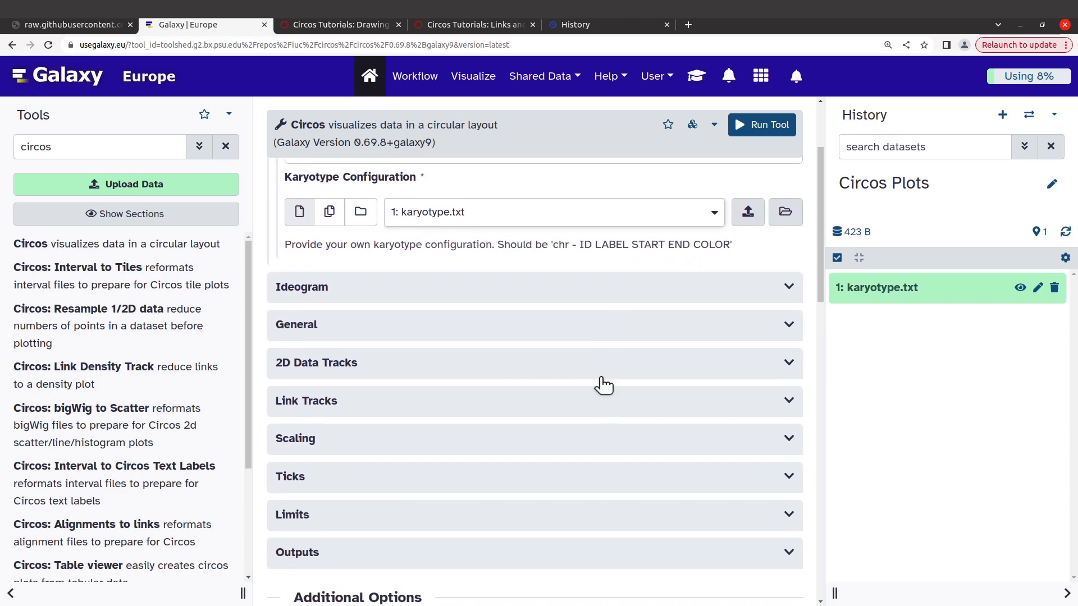
scroll(359, 289, "down", 1)
left_click(339, 274)
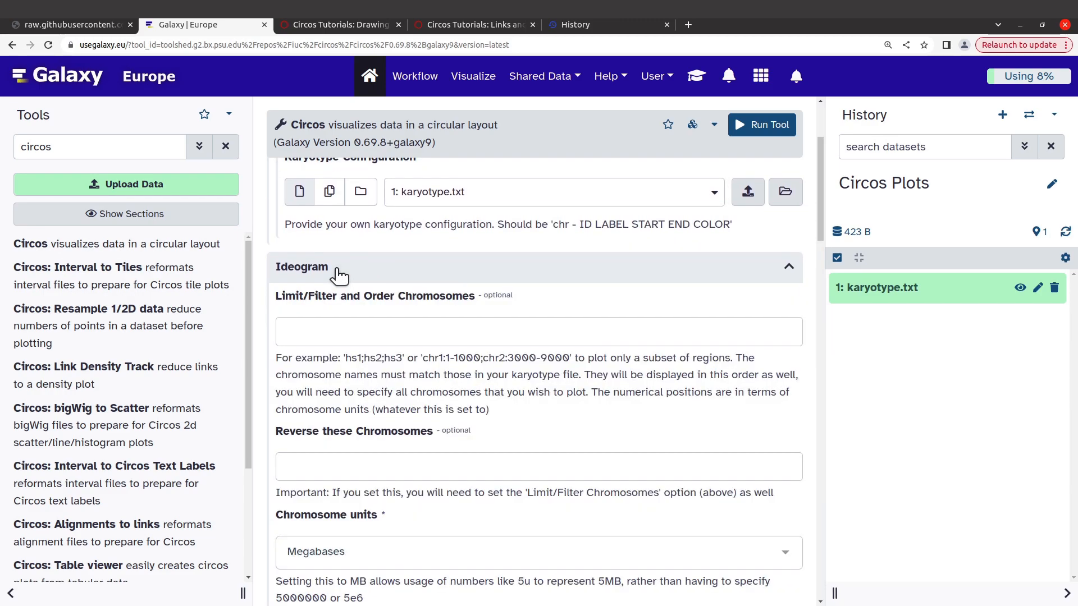
scroll(430, 327, "down", 4)
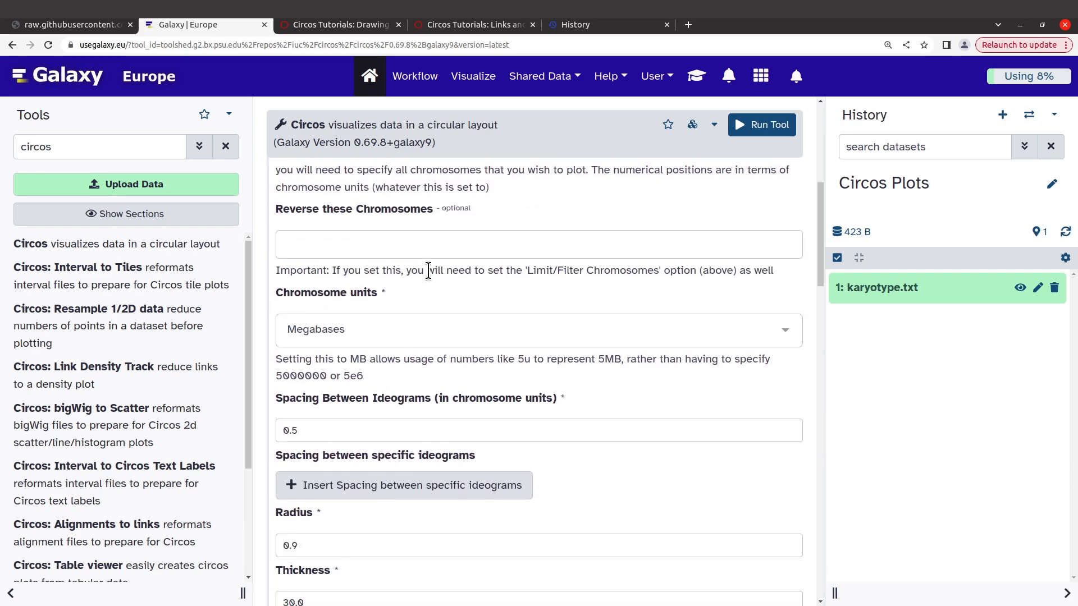
scroll(382, 349, "down", 1)
scroll(381, 349, "down", 1)
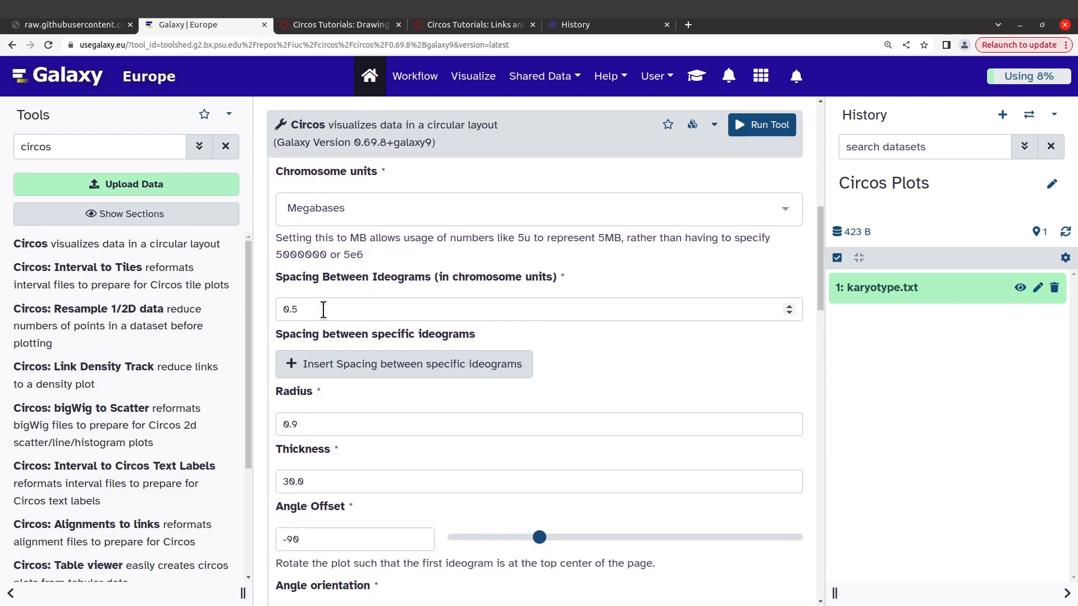
left_click_drag(332, 311, 257, 305)
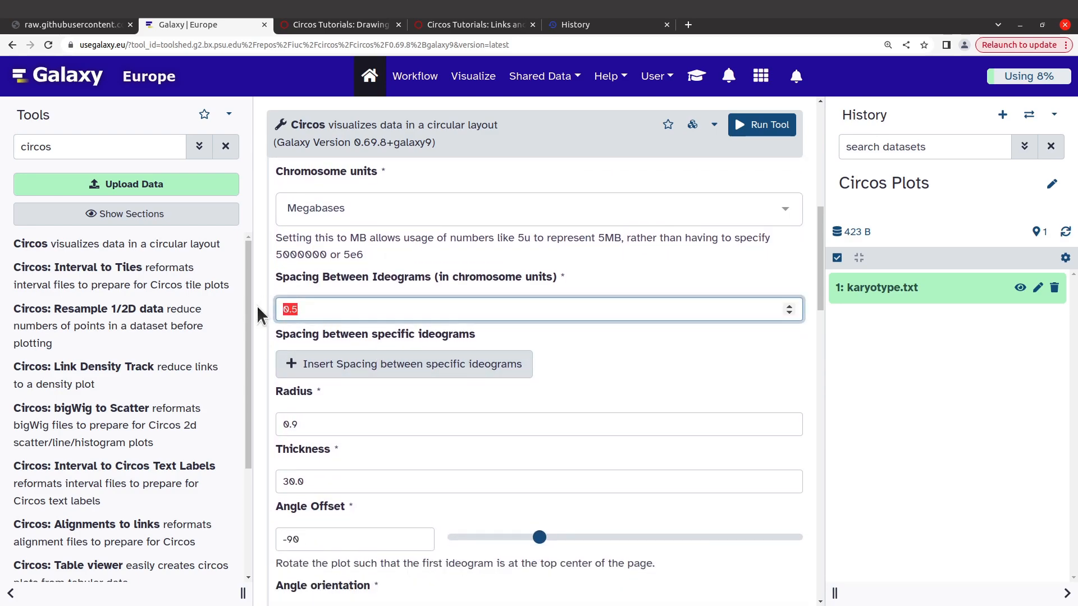
type("0")
scroll(446, 285, "down", 5)
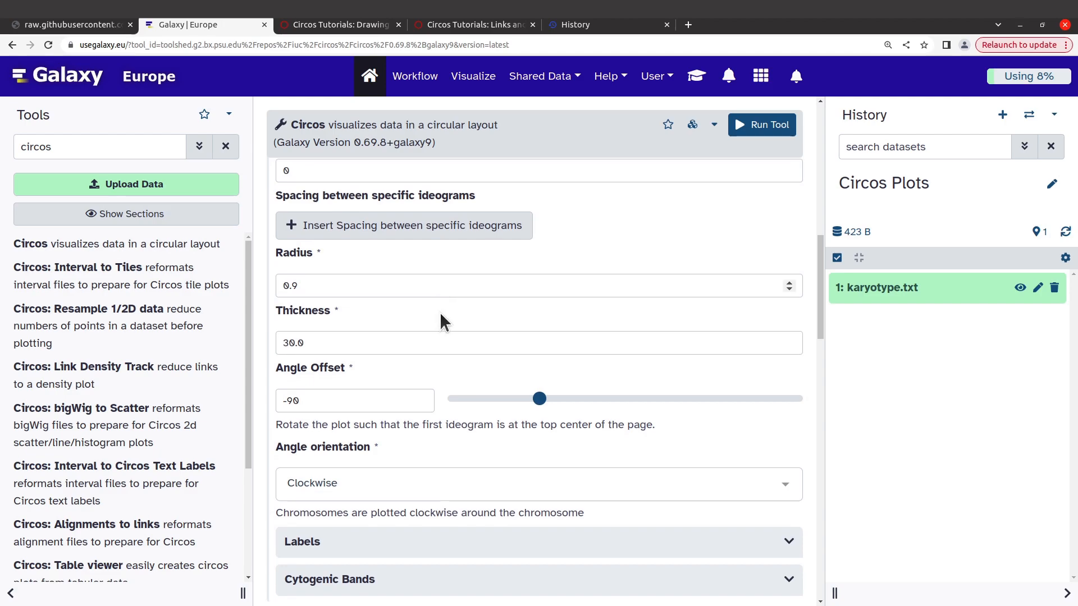
scroll(440, 328, "down", 1)
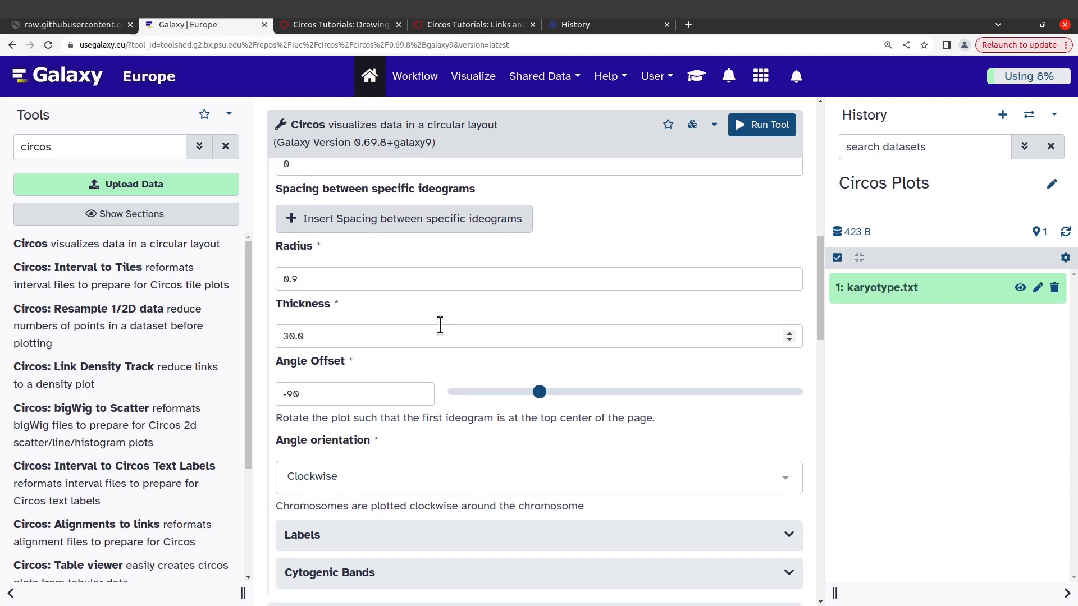
scroll(440, 325, "down", 7)
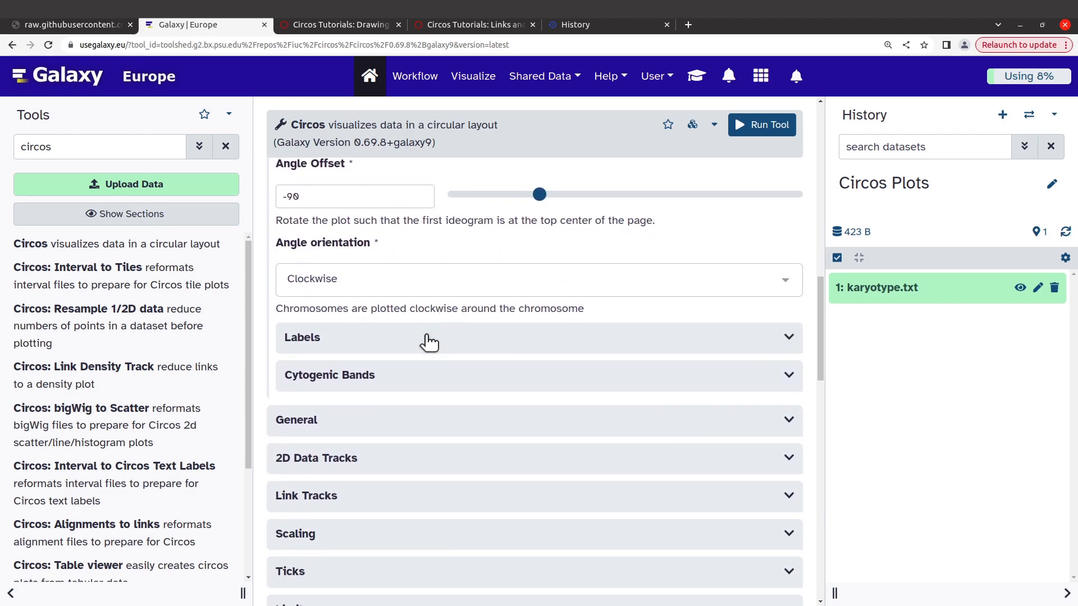
left_click(430, 342)
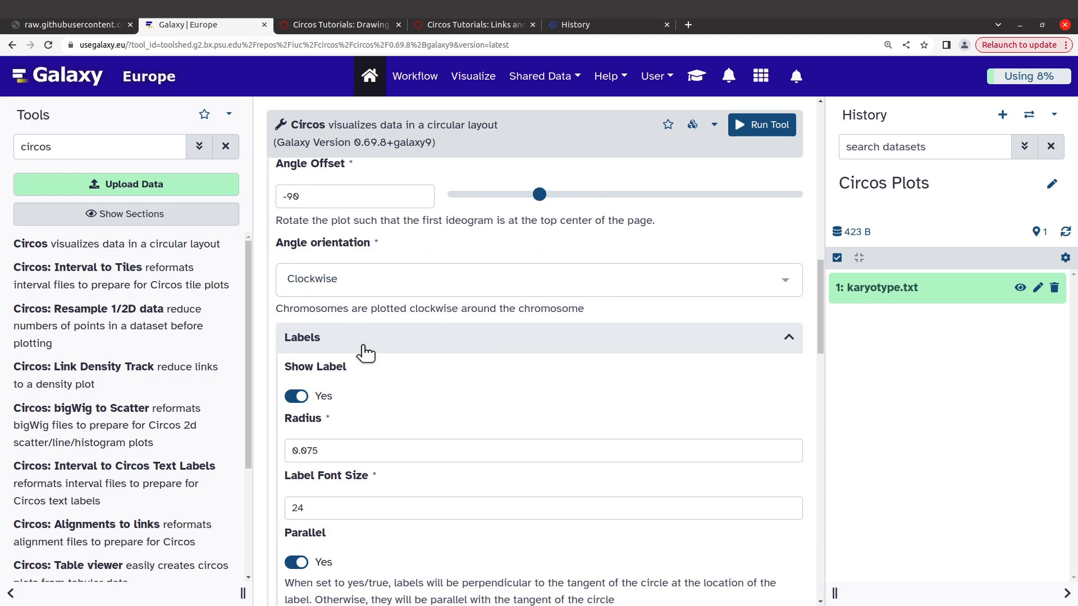
left_click(386, 342)
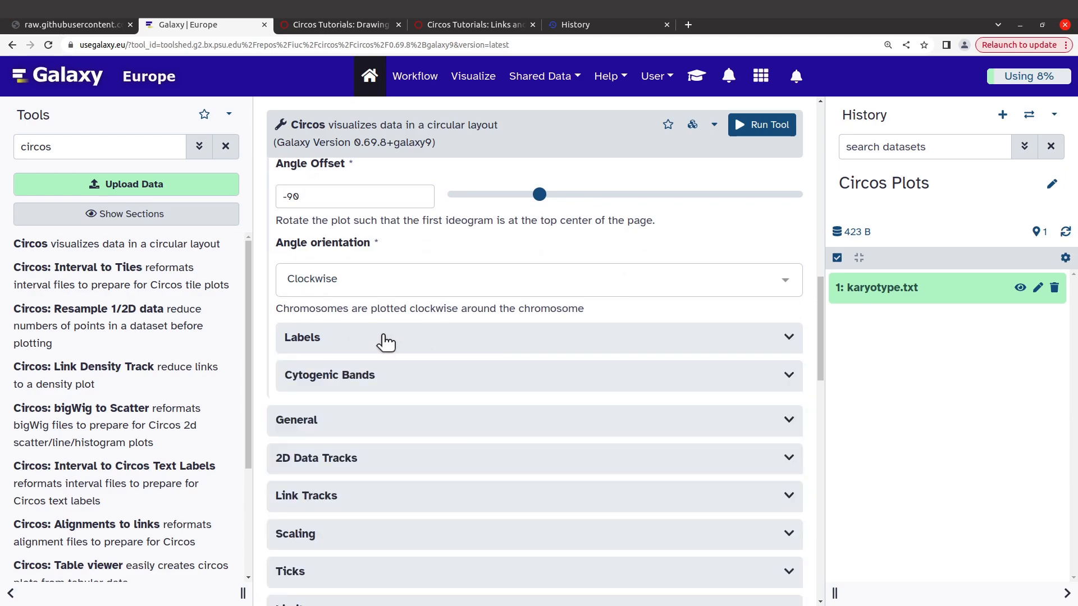
Step: Review the ideogram label settings without changing them and run the Circos tool
left_click(344, 339)
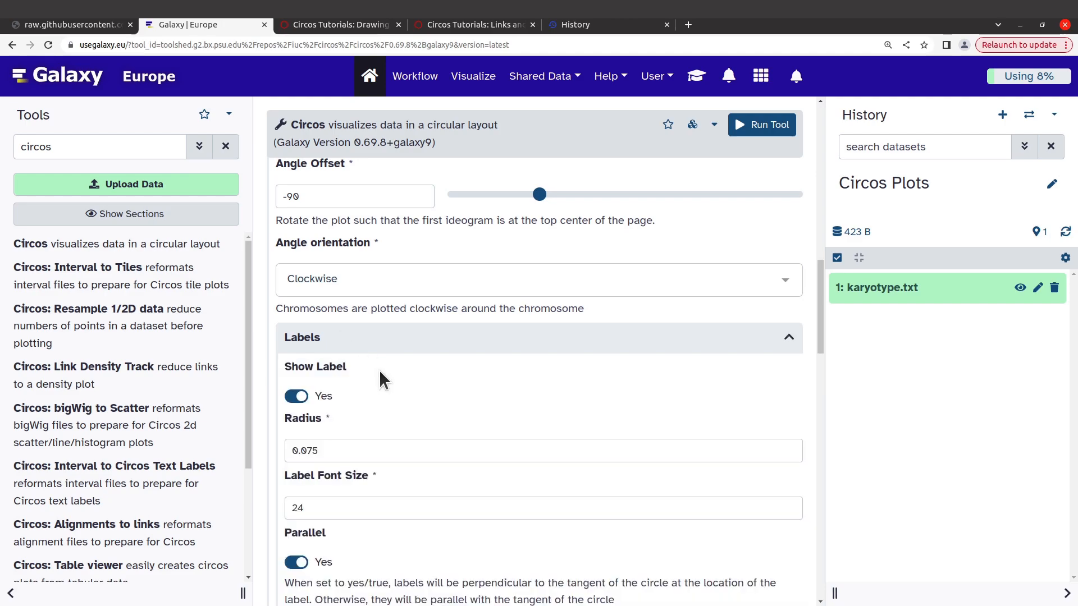
scroll(379, 370, "down", 1)
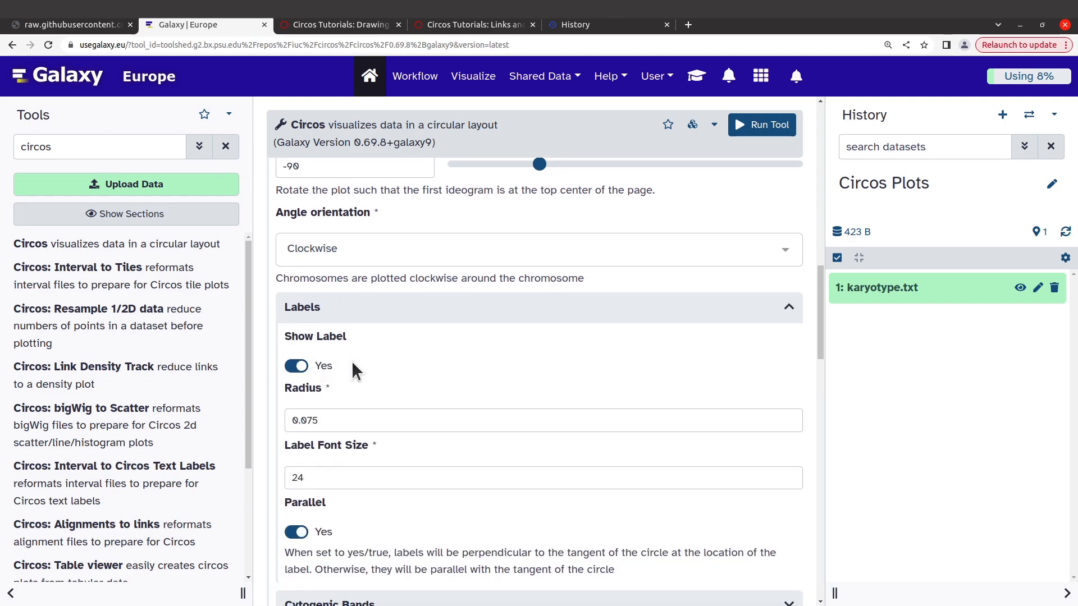
scroll(353, 364, "down", 2)
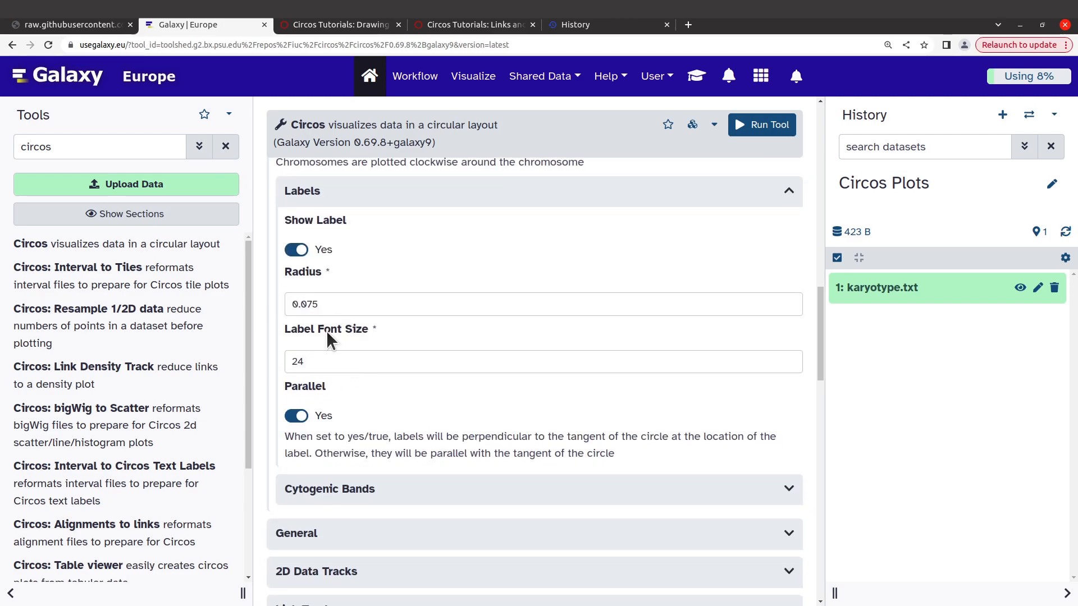
scroll(352, 392, "down", 2)
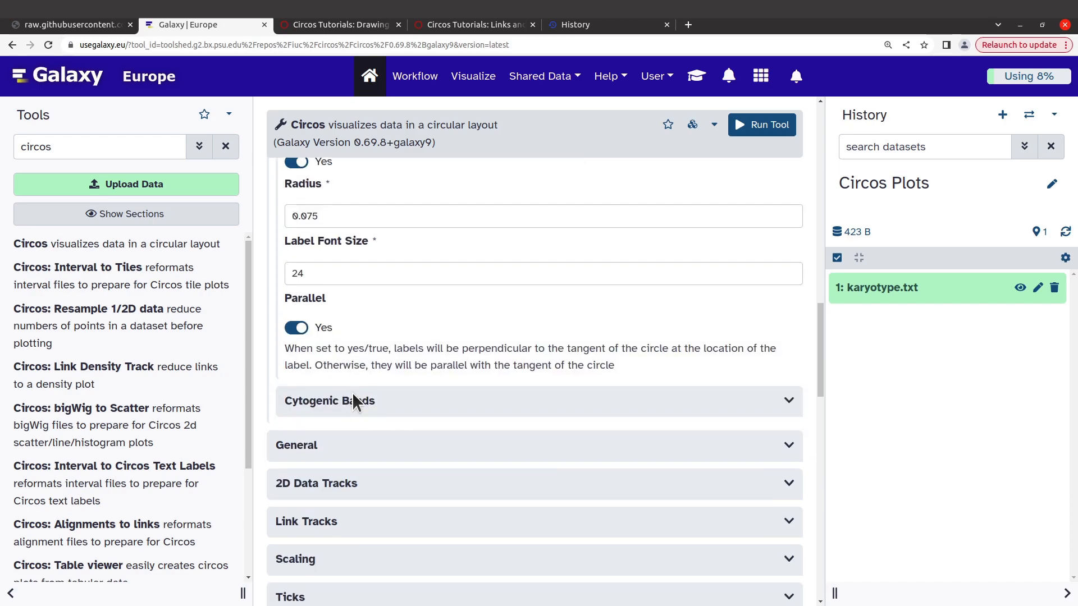
scroll(352, 392, "down", 5)
scroll(352, 393, "up", 15)
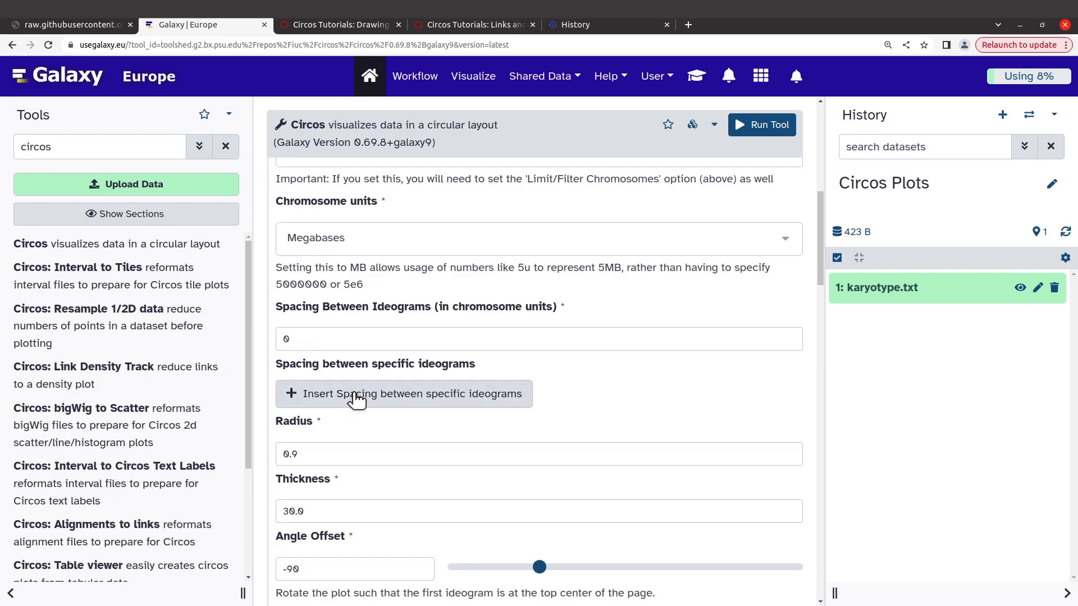
left_click(759, 128)
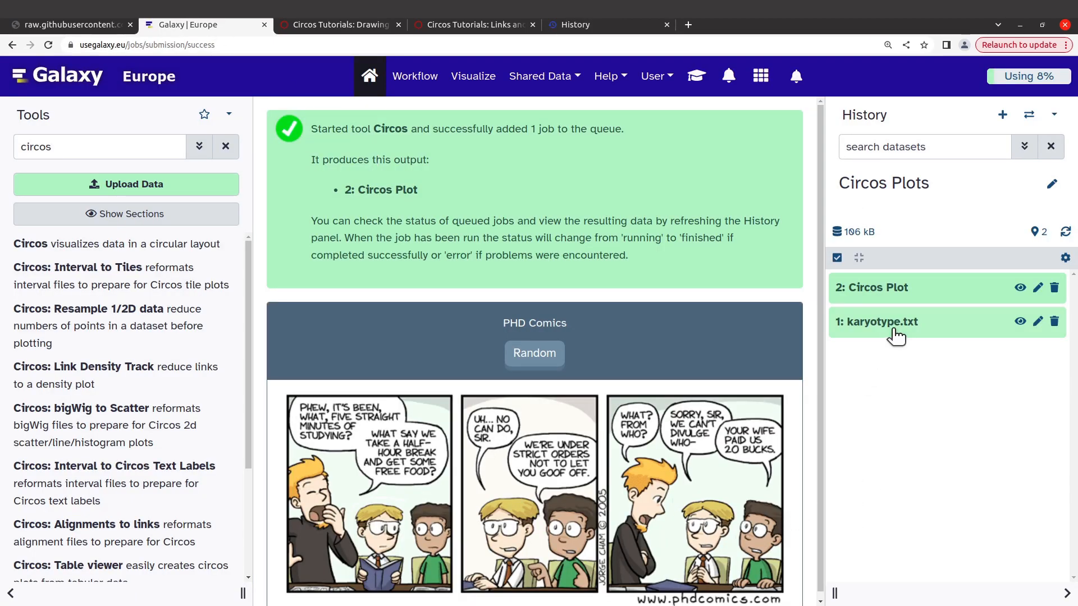
Step: Download the PNG image of the Circos Plot dataset 2 from the Circos Plots history
left_click(921, 292)
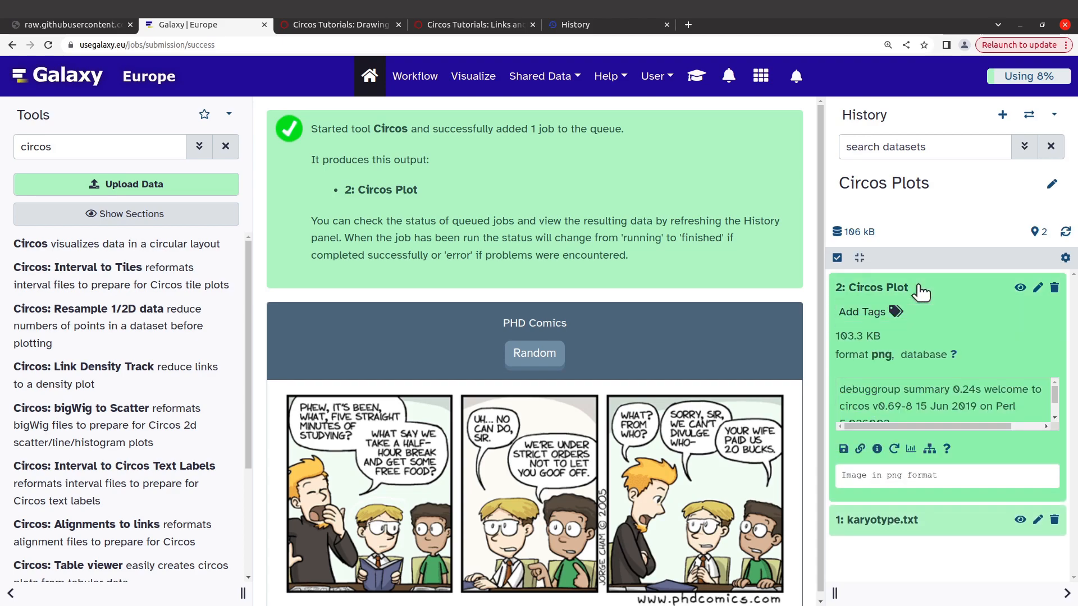
left_click(843, 450)
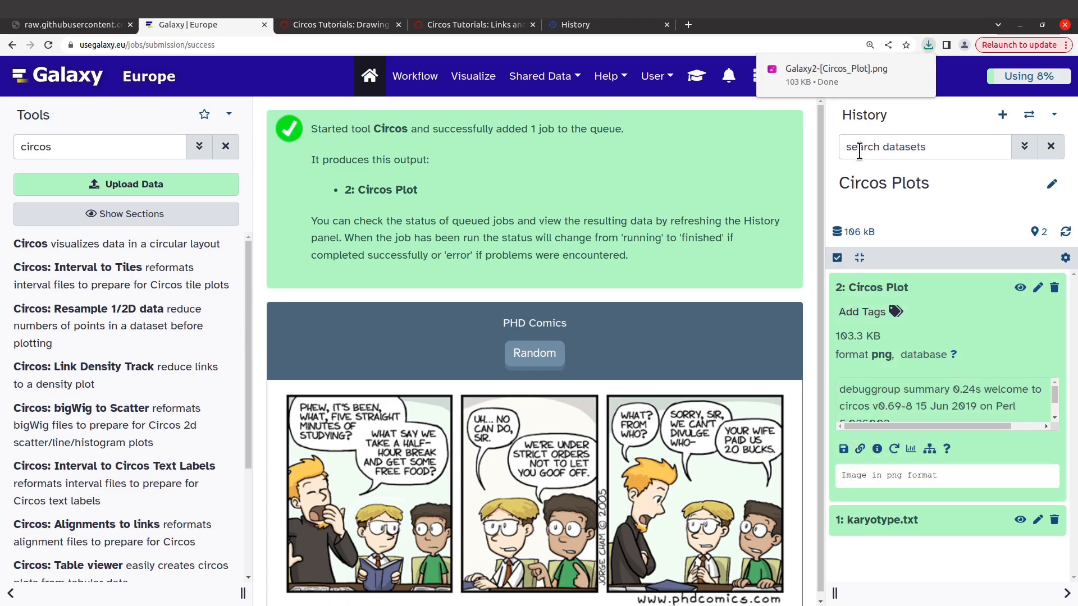
left_click(901, 69)
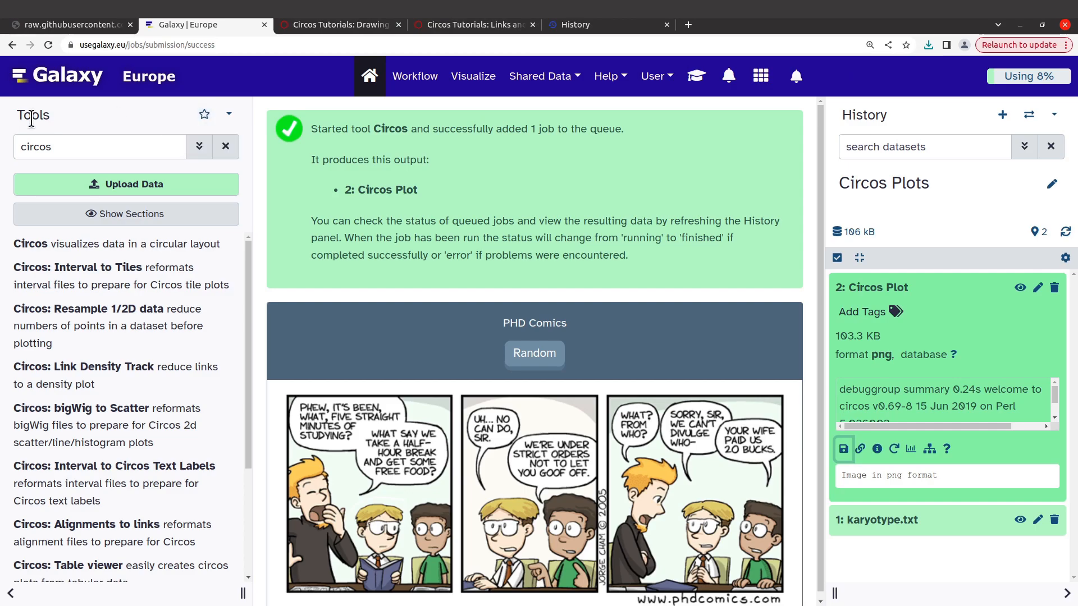
Step: Switch to the file manager, view Galaxy2-[Circos_Plot].png from the Circos folder maximized, and close the image
left_click(18, 315)
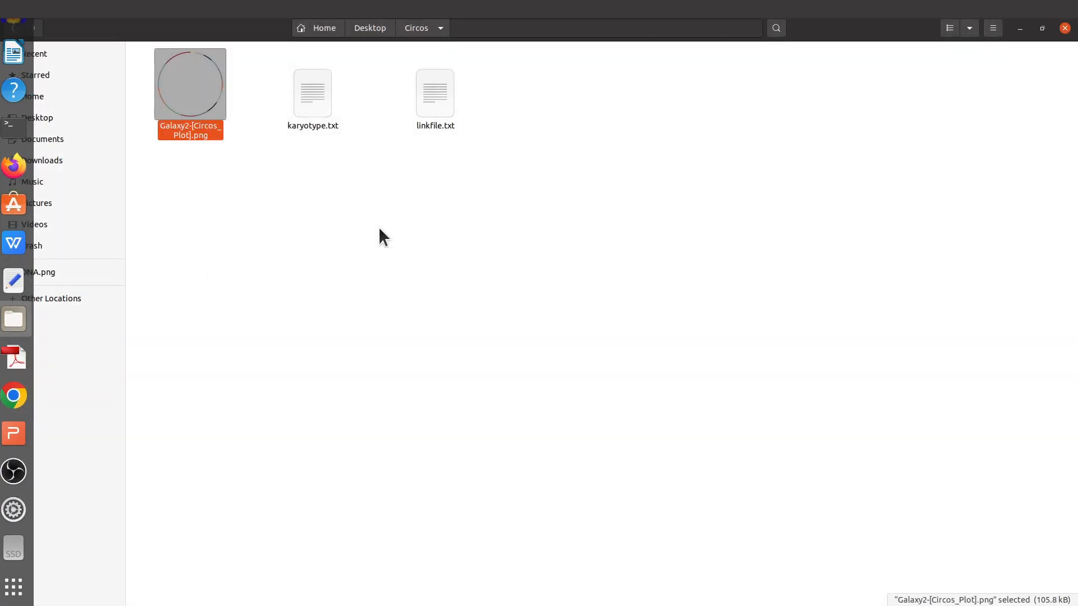
double_click(197, 101)
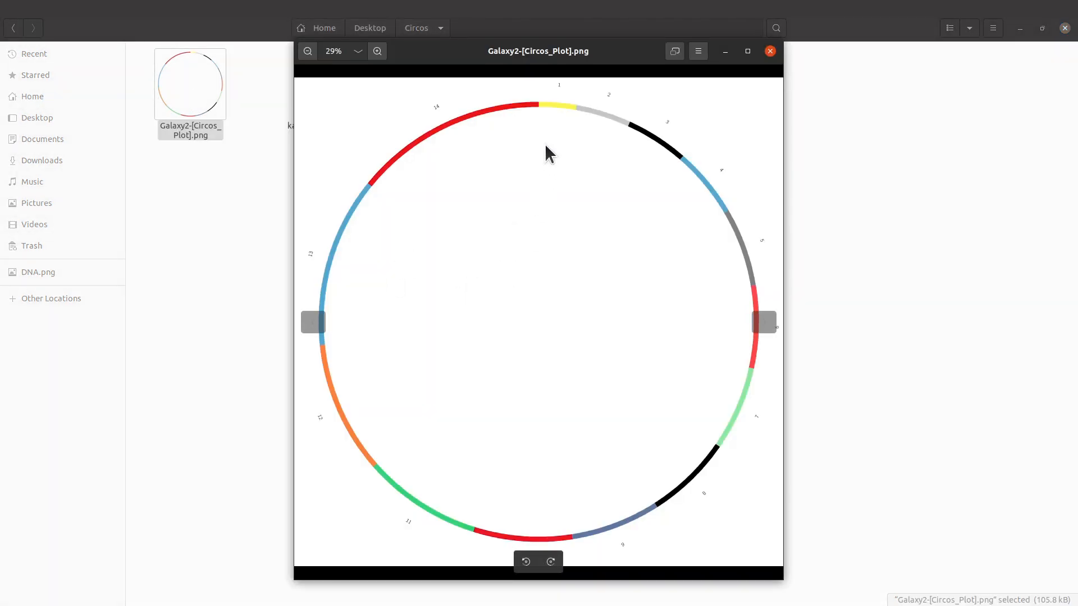
left_click(747, 53)
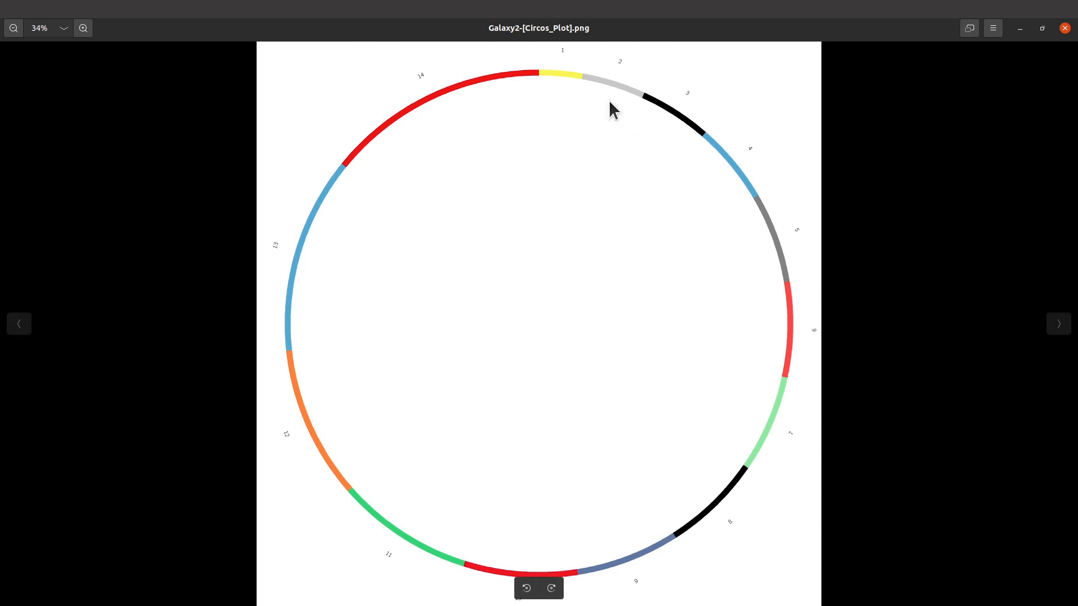
left_click(1065, 28)
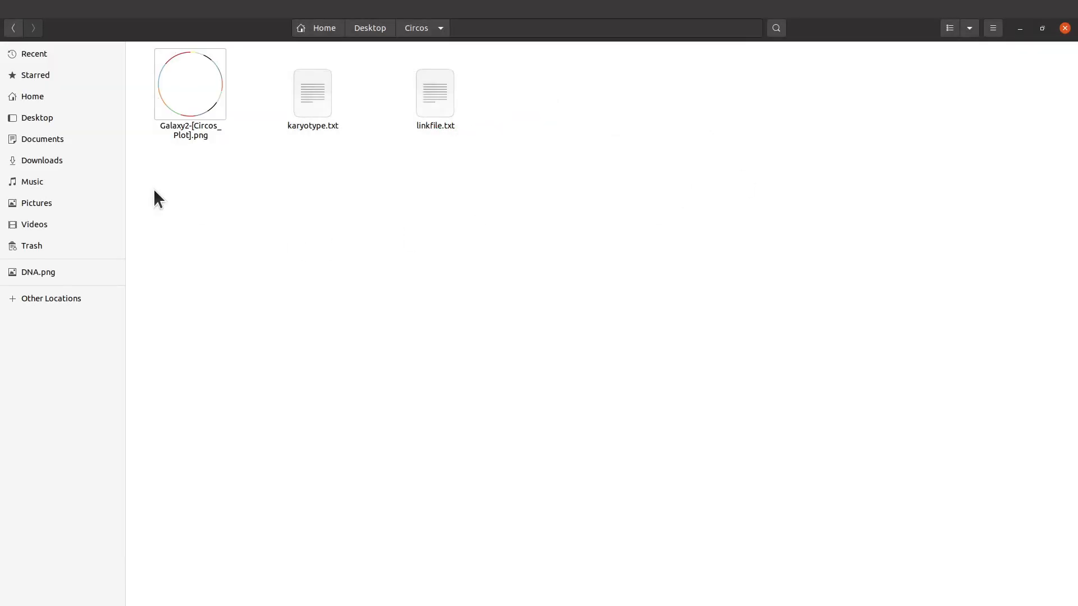
Step: Return to Galaxy Europe in the browser and reopen the Circos job behind dataset 2 for a rerun
mouse_move(3, 259)
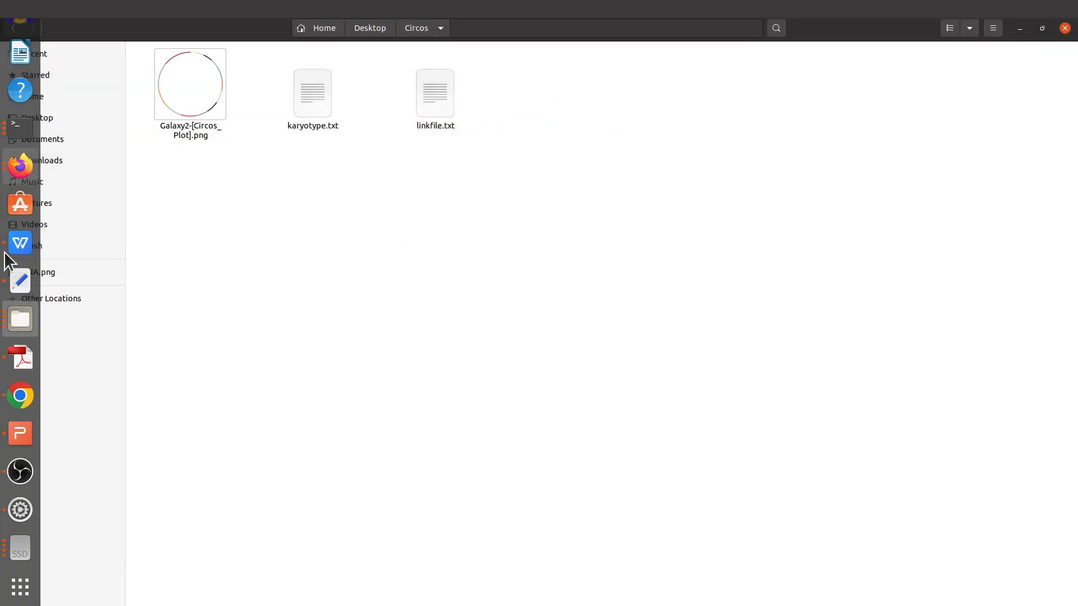
left_click(19, 396)
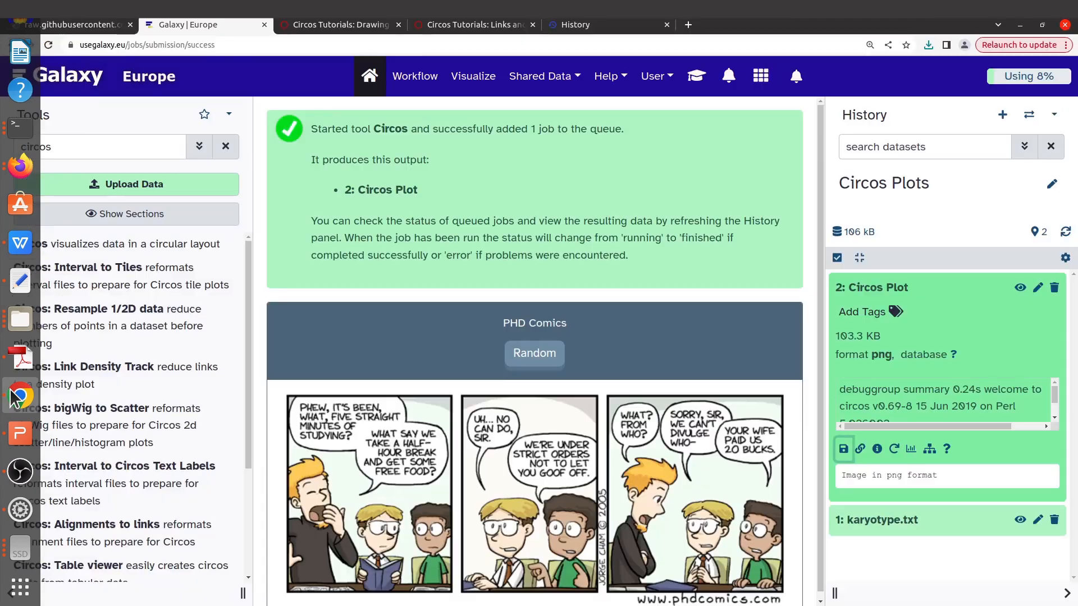
left_click(950, 286)
left_click(950, 287)
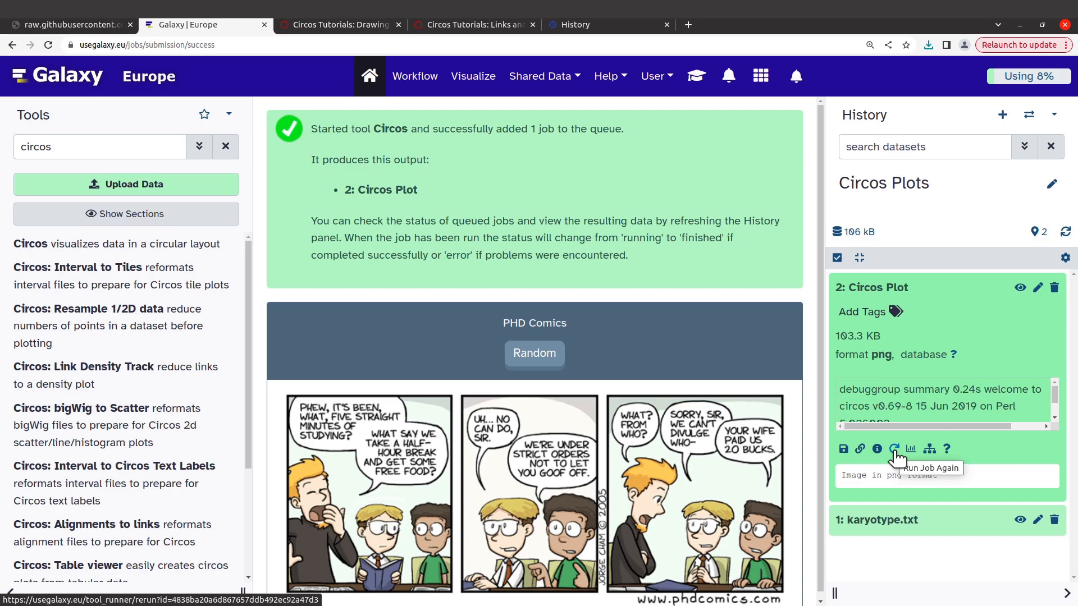
left_click(895, 451)
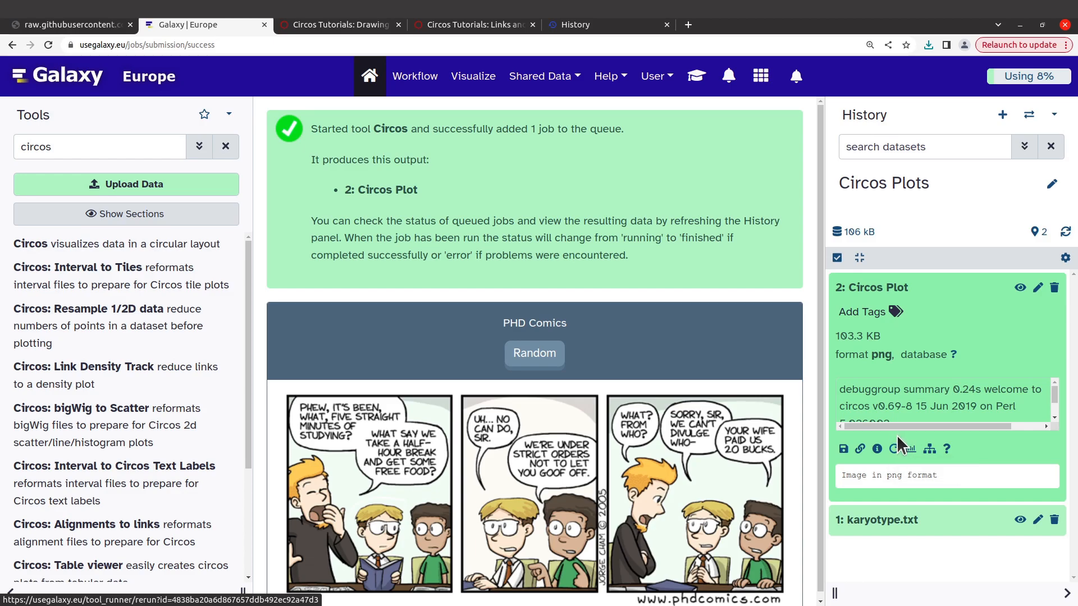
left_click(895, 449)
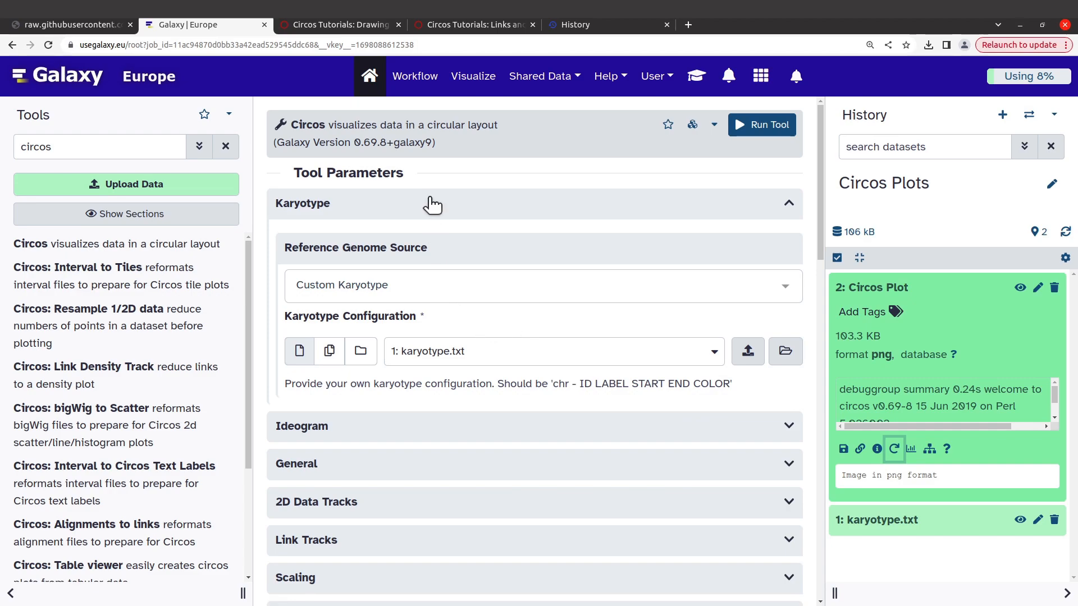
Step: Increase the label font size in the Labels settings of the Ideogram section
scroll(471, 443, "down", 1)
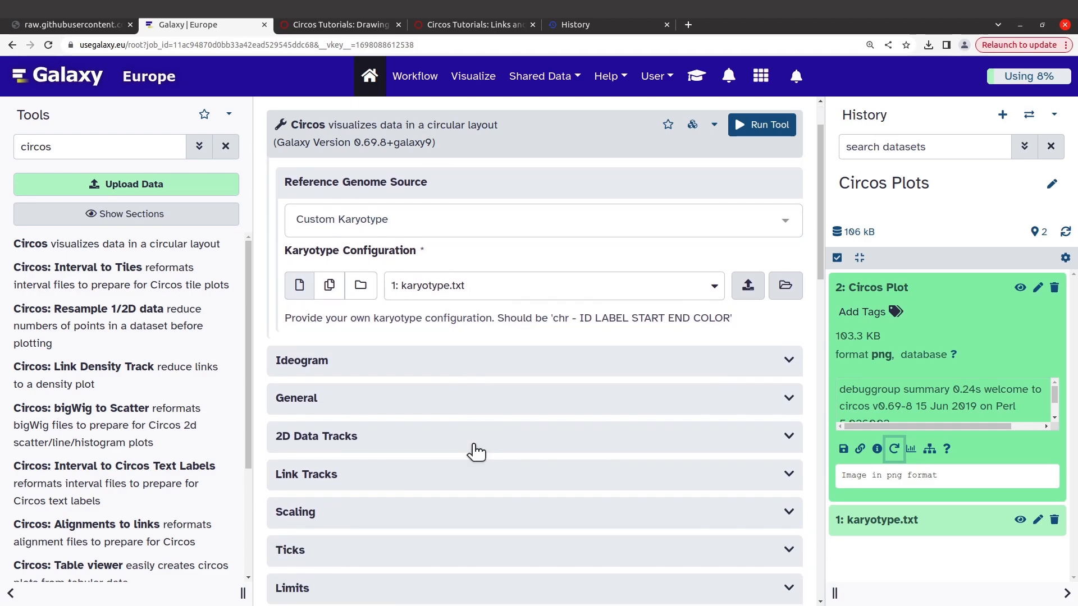
left_click(410, 363)
scroll(423, 429, "down", 6)
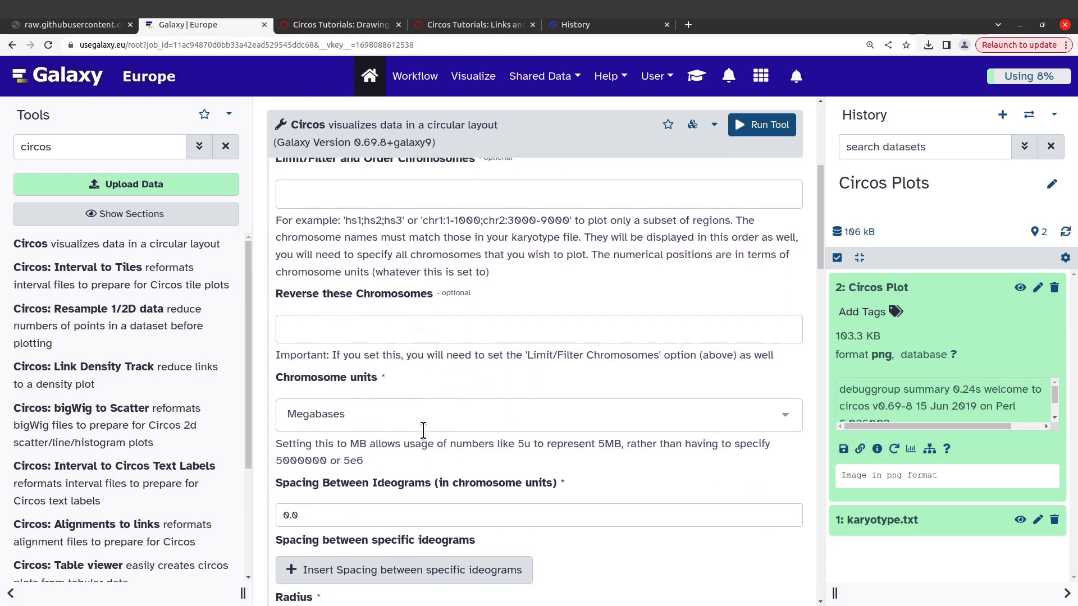
scroll(423, 430, "down", 1)
scroll(423, 431, "down", 4)
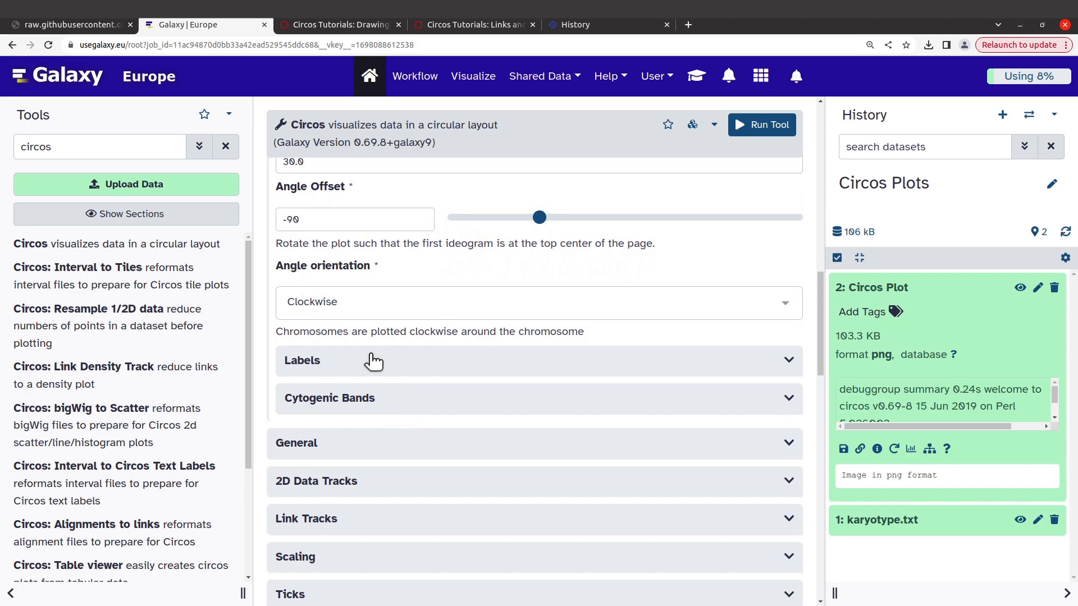
left_click(373, 363)
scroll(376, 396, "down", 2)
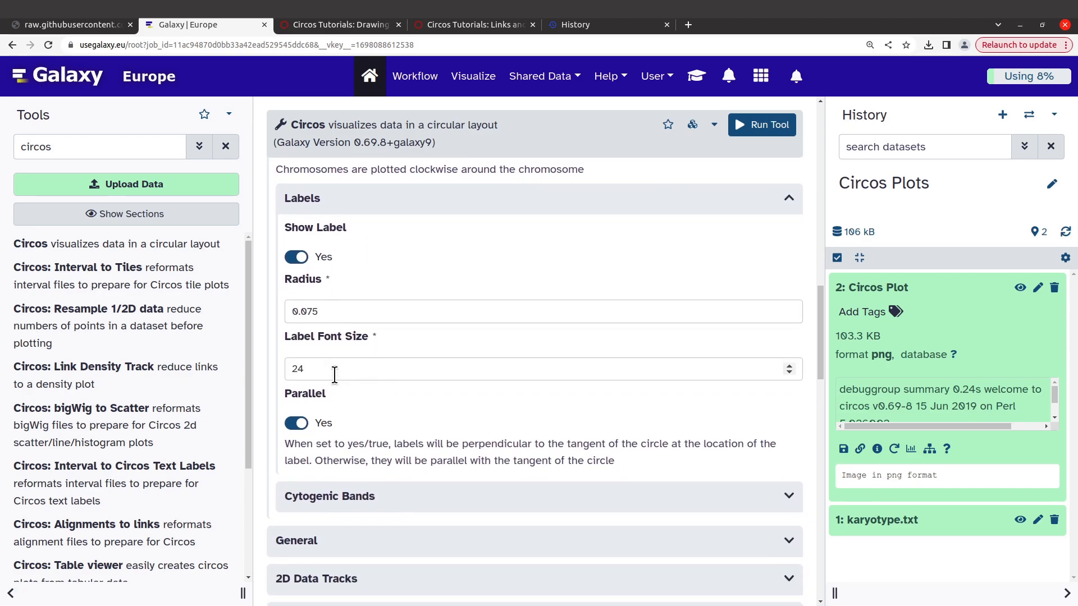
left_click_drag(334, 373, 283, 375)
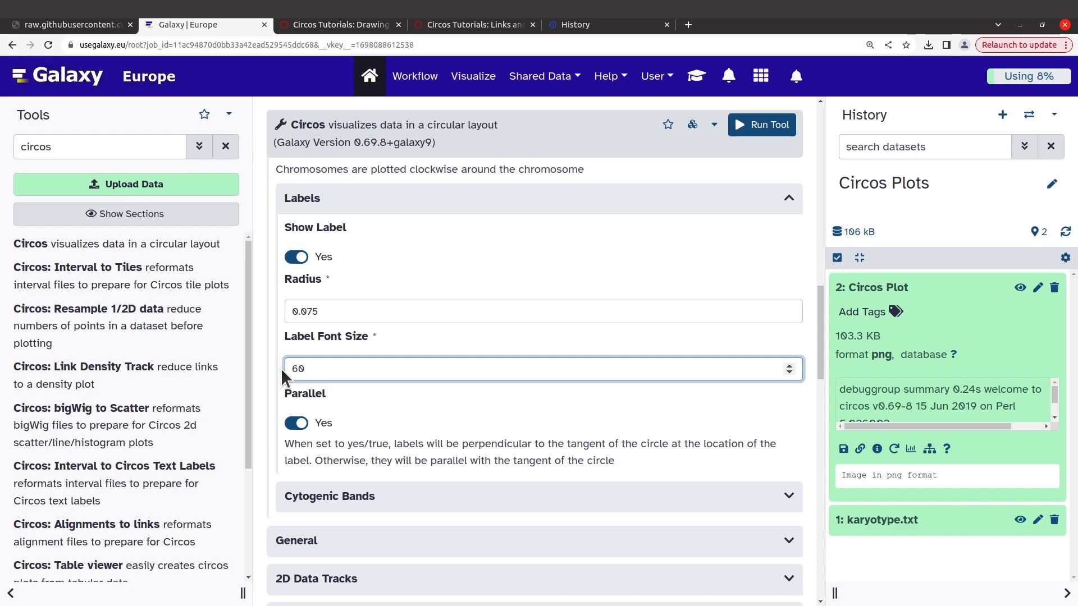
key("BackSpace")
key("BackSpace")
type("8")
Step: Run the Circos tool with the enlarged labels and collapse the details of dataset 2 in the history
left_click(756, 127)
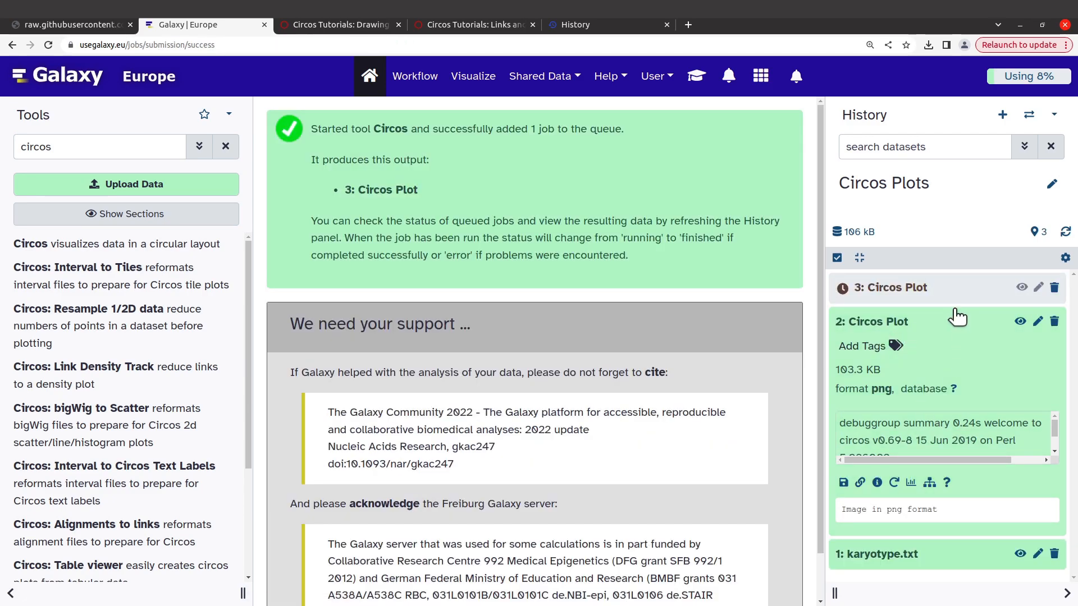
left_click(951, 321)
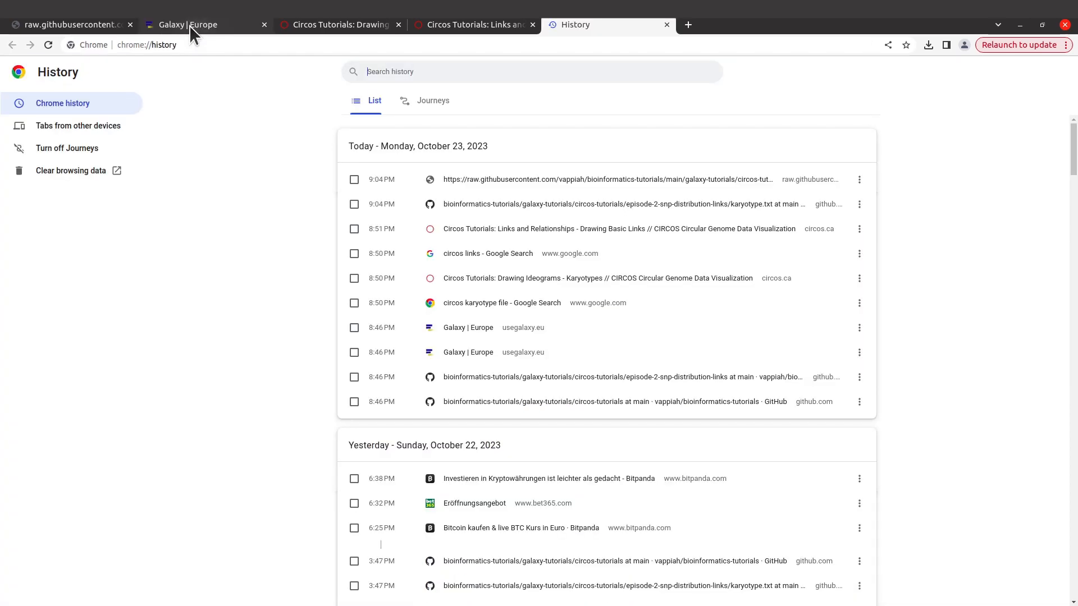
left_click(190, 25)
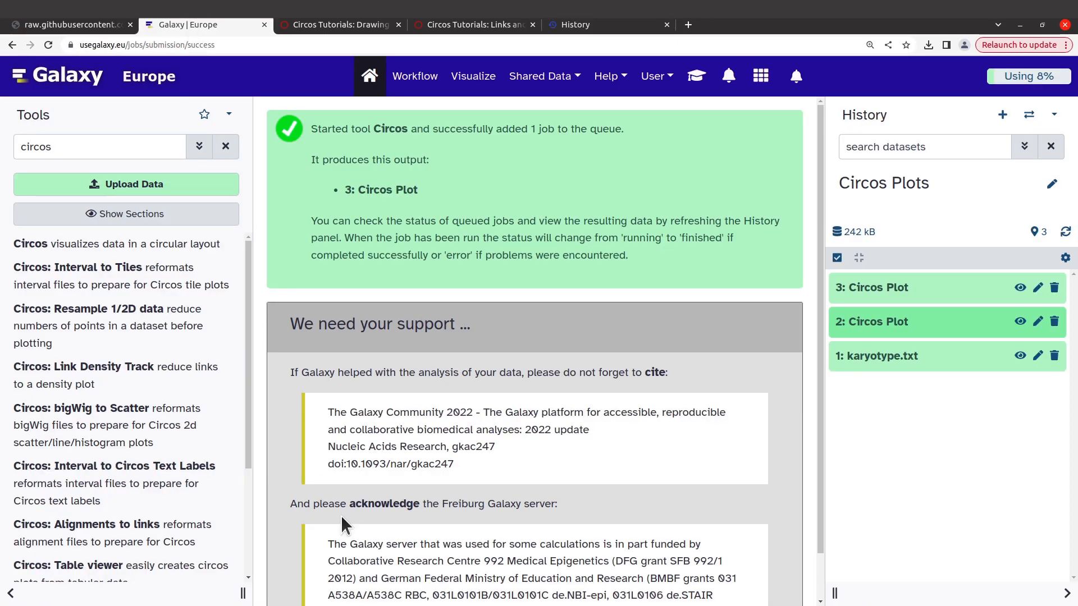
Step: Download the PNG image of the Circos Plot dataset 3 from the Circos Plots history
left_click(910, 288)
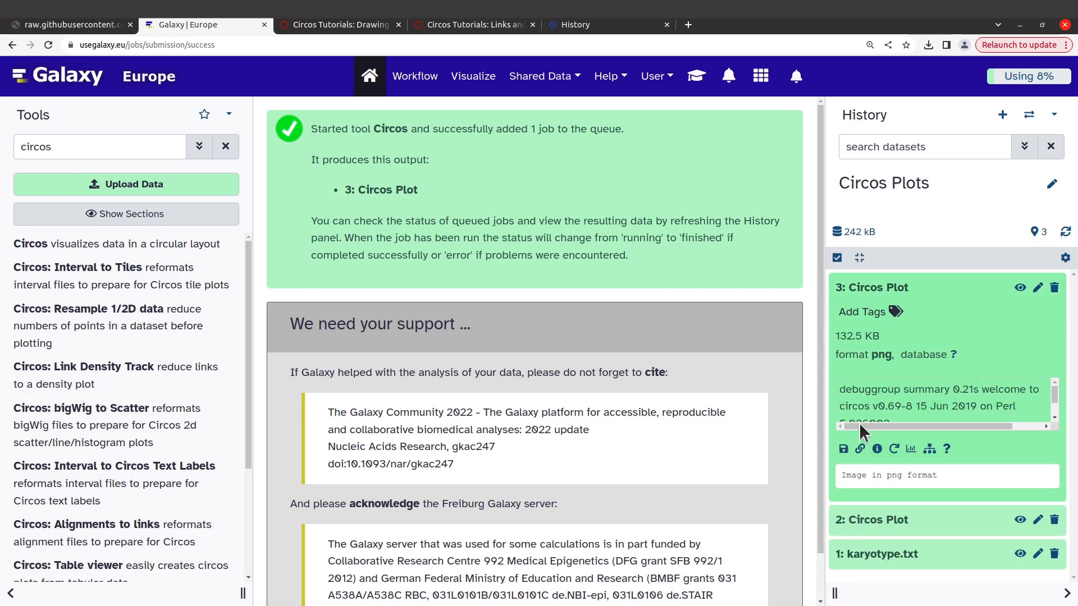
left_click(843, 449)
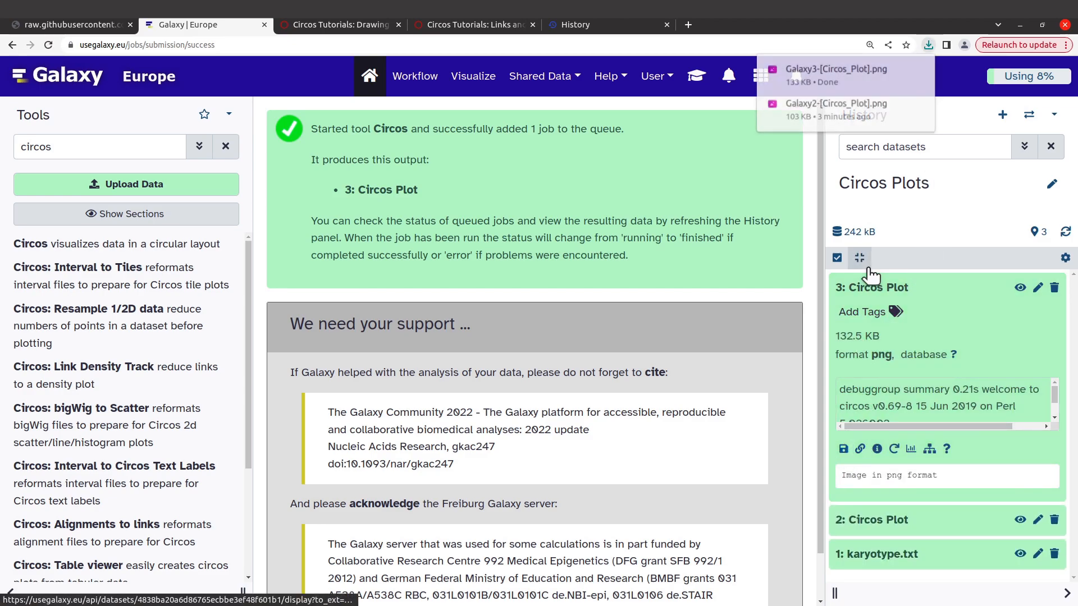
left_click(902, 69)
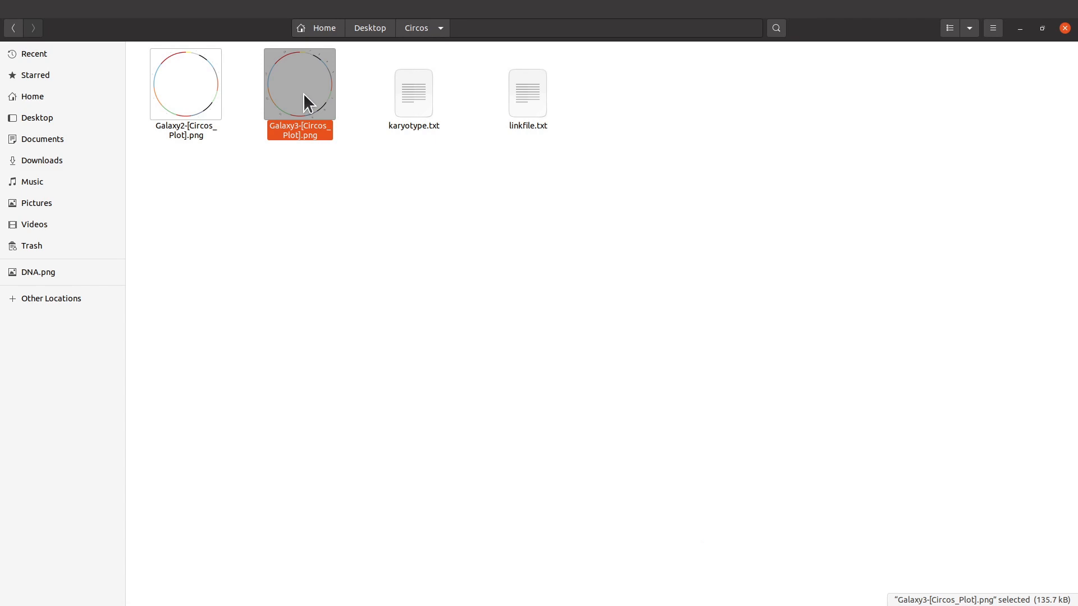
Step: View Galaxy3-[Circos_Plot].png from the Circos folder maximized to check the chromosome labels, and close the image
double_click(304, 93)
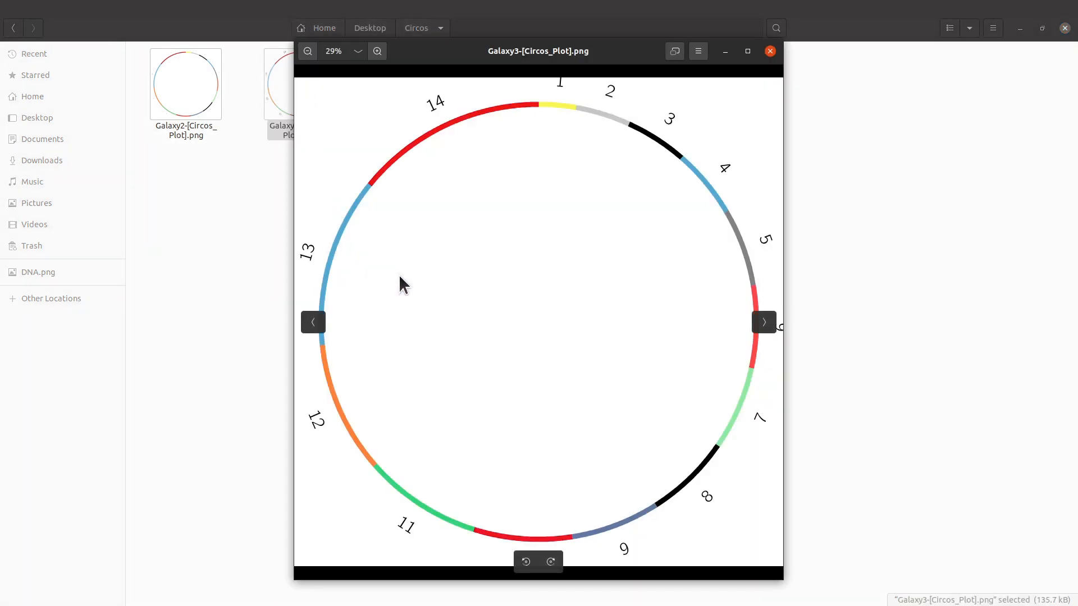
left_click(747, 51)
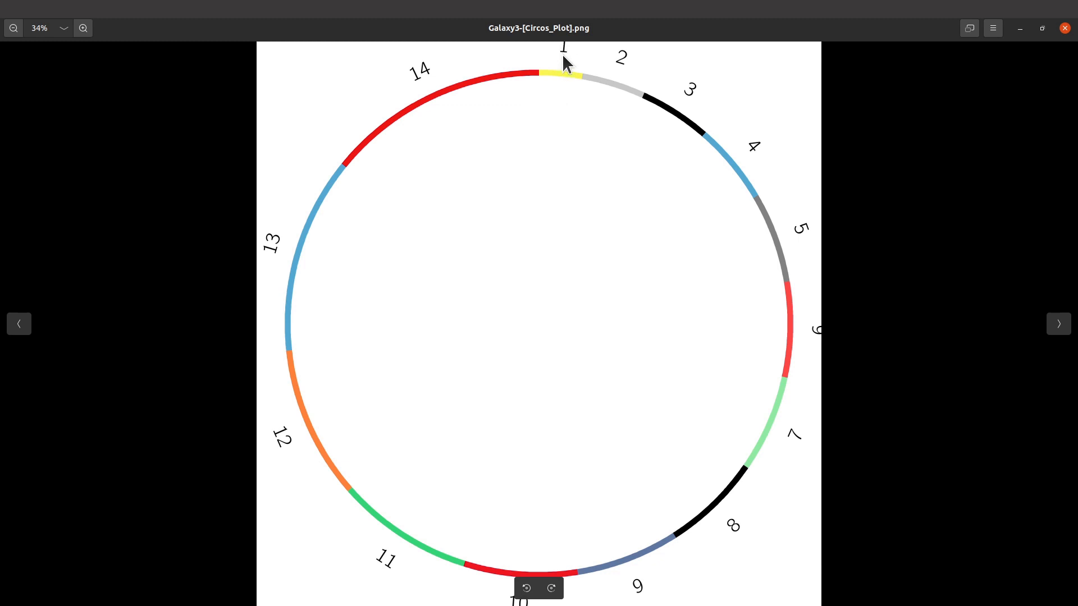
left_click(1065, 28)
left_click(191, 166)
Step: Return to Galaxy Europe in the browser and show the expanded details of the Circos Plot dataset 3
mouse_move(2, 183)
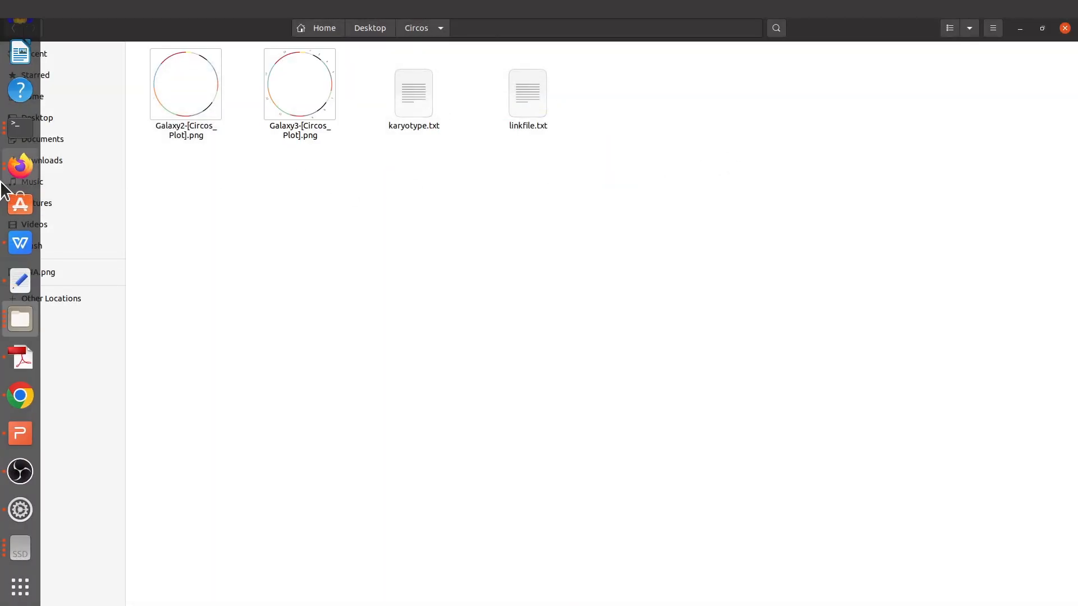
left_click(20, 396)
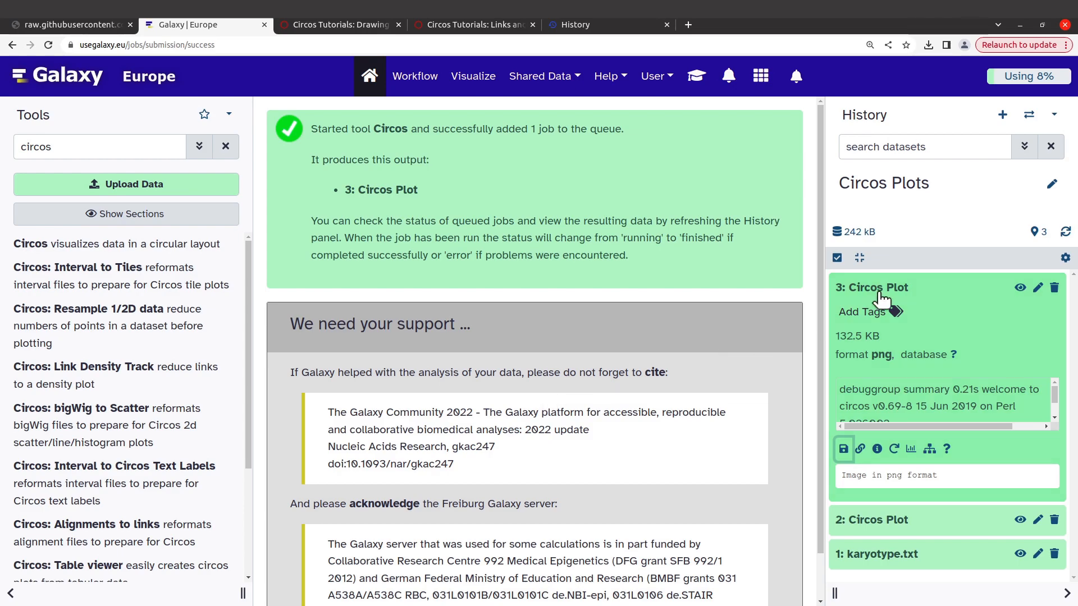
left_click(939, 272)
left_click(942, 289)
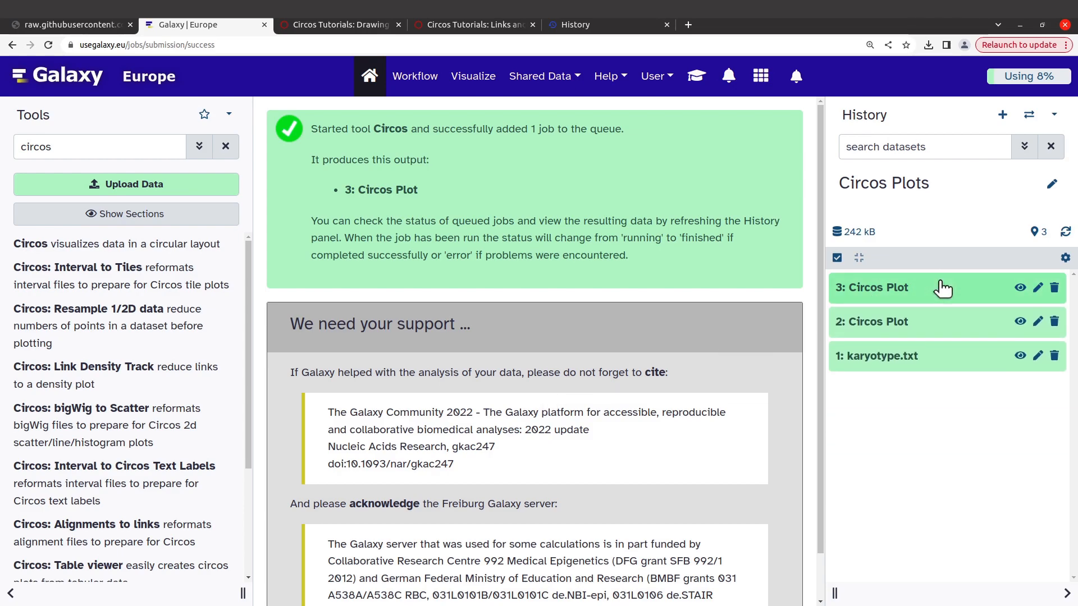
left_click(942, 288)
left_click(941, 288)
left_click(944, 290)
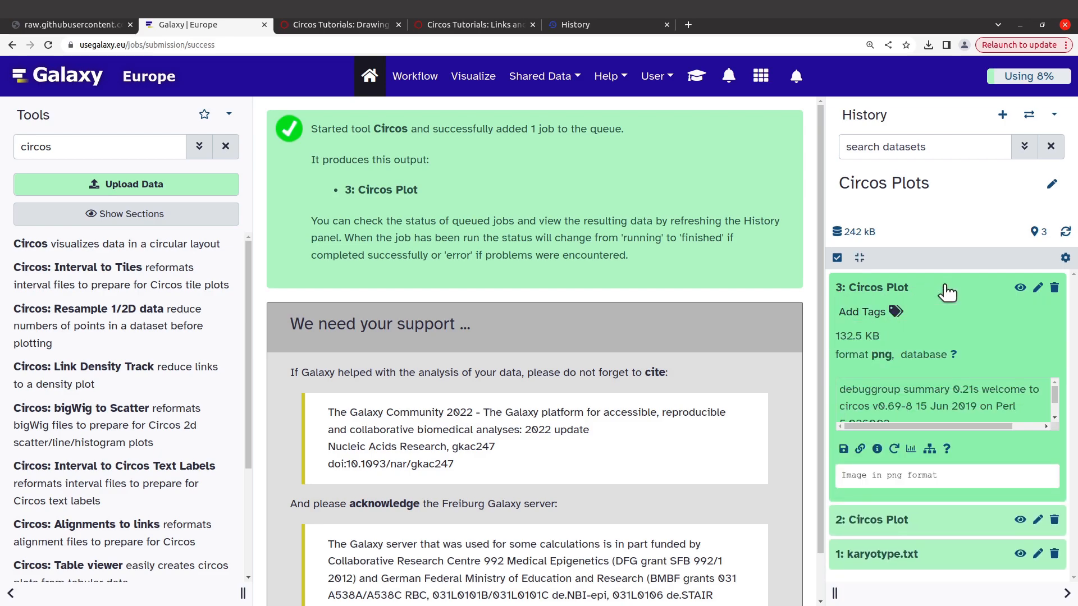
Step: Rerun the Circos job of dataset 3 with the ideogram label radius set to 0.030
left_click(894, 450)
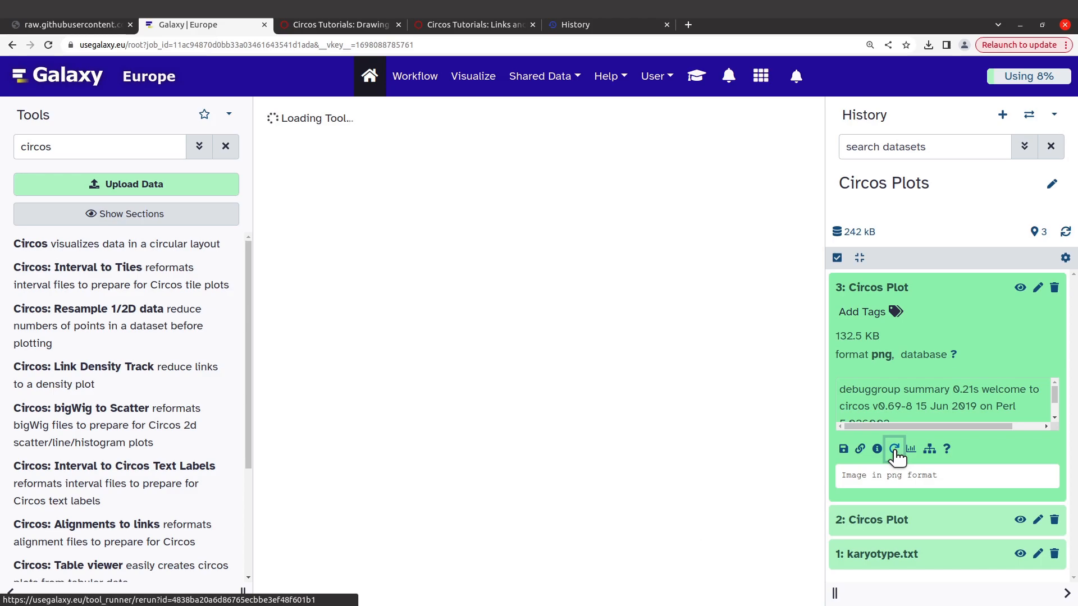
scroll(560, 388, "down", 2)
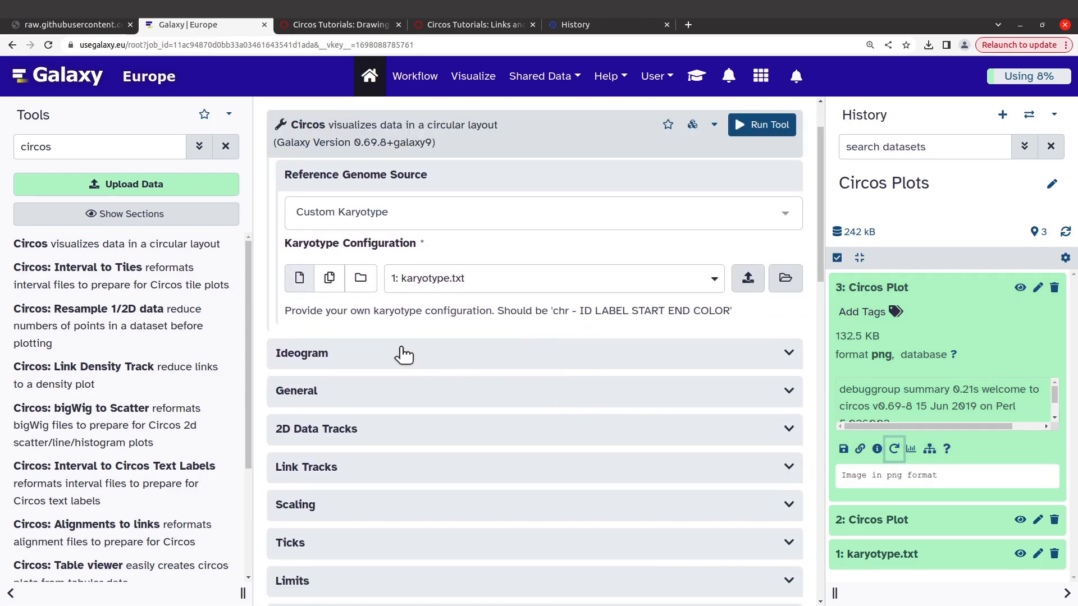
left_click(403, 354)
scroll(442, 434, "down", 2)
scroll(443, 432, "down", 7)
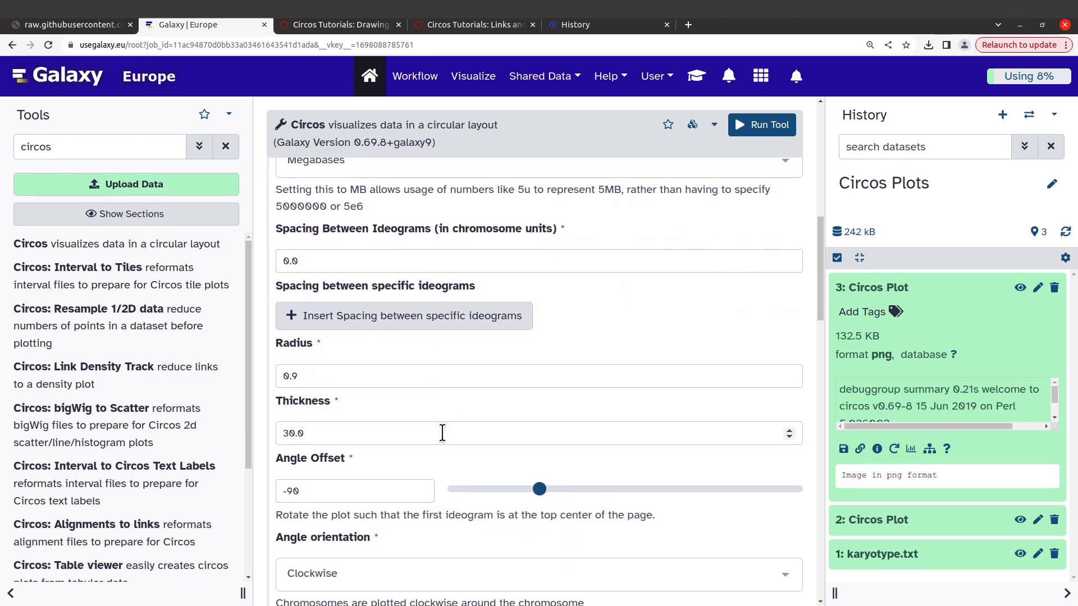
scroll(443, 433, "down", 4)
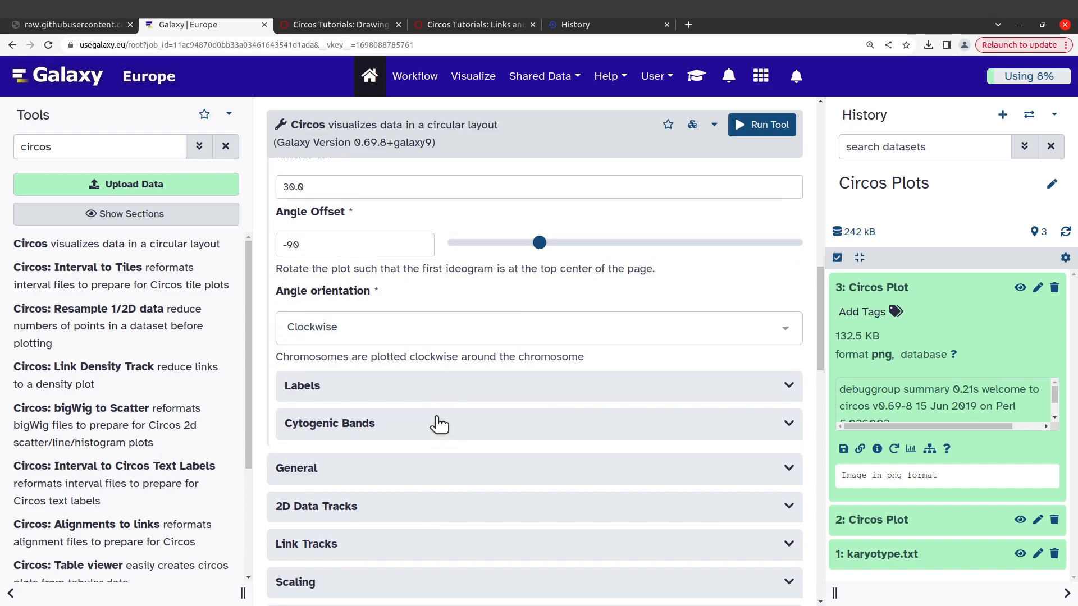
left_click(389, 385)
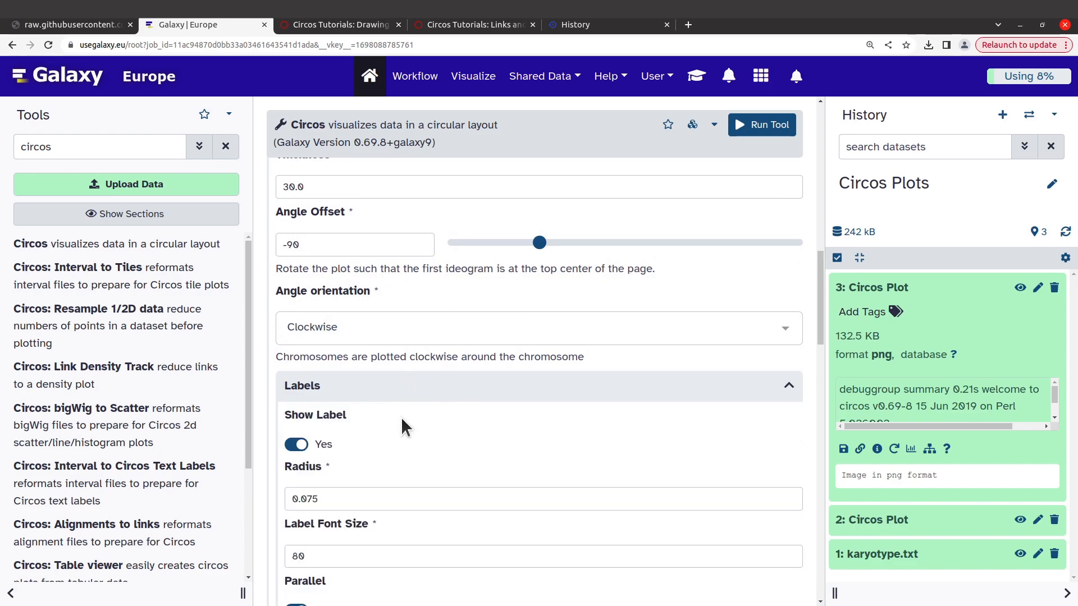
scroll(401, 417, "down", 3)
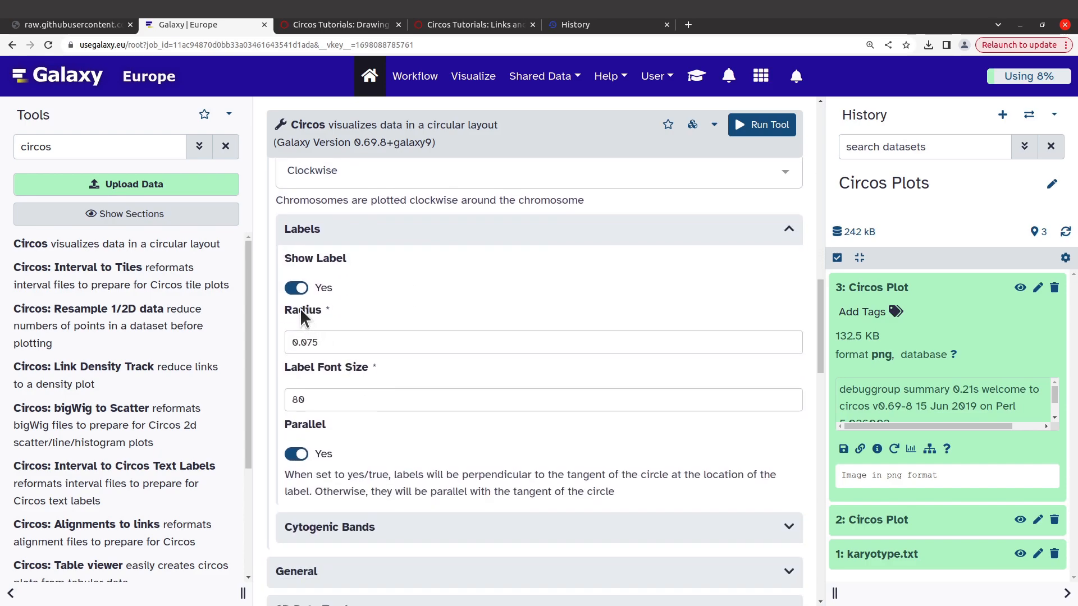
left_click(318, 341)
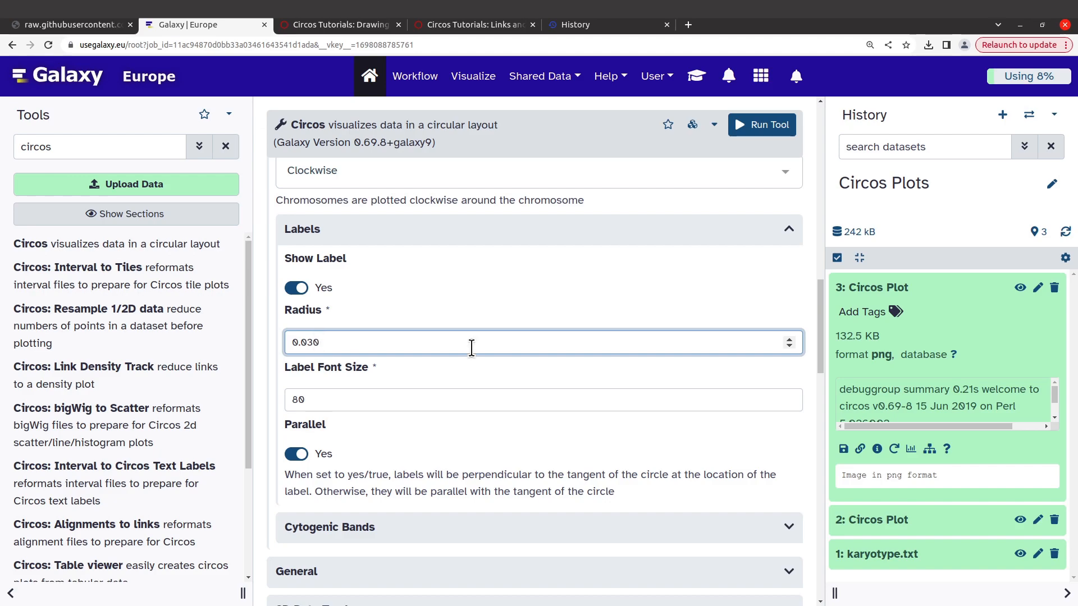
left_click(766, 126)
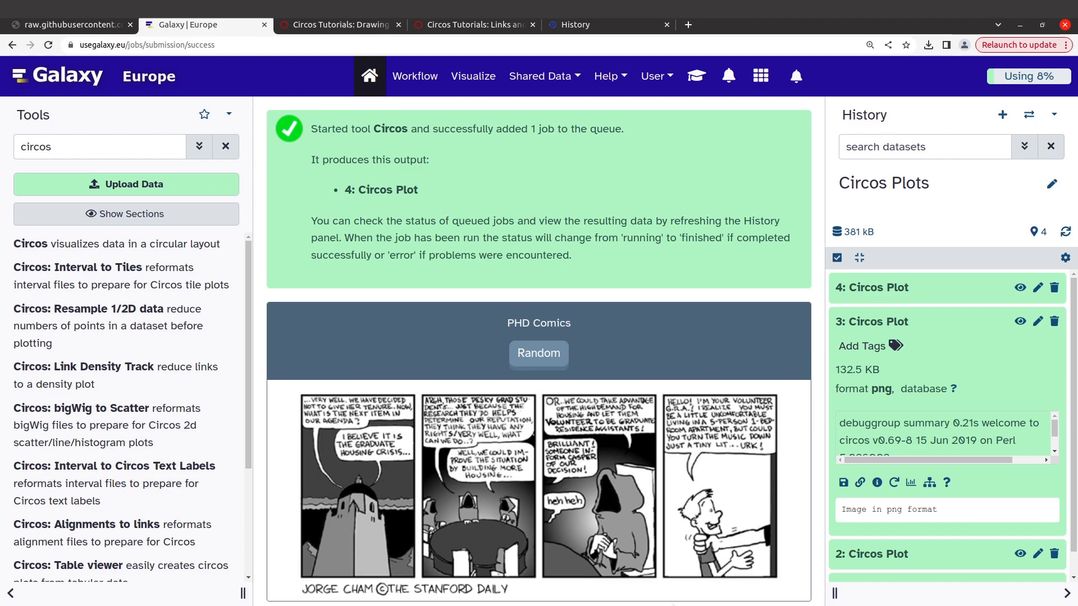
Step: Download the PNG image of the Circos Plot dataset 4 and open Galaxy4-[Circos_Plot].png from the Circos folder
left_click(921, 289)
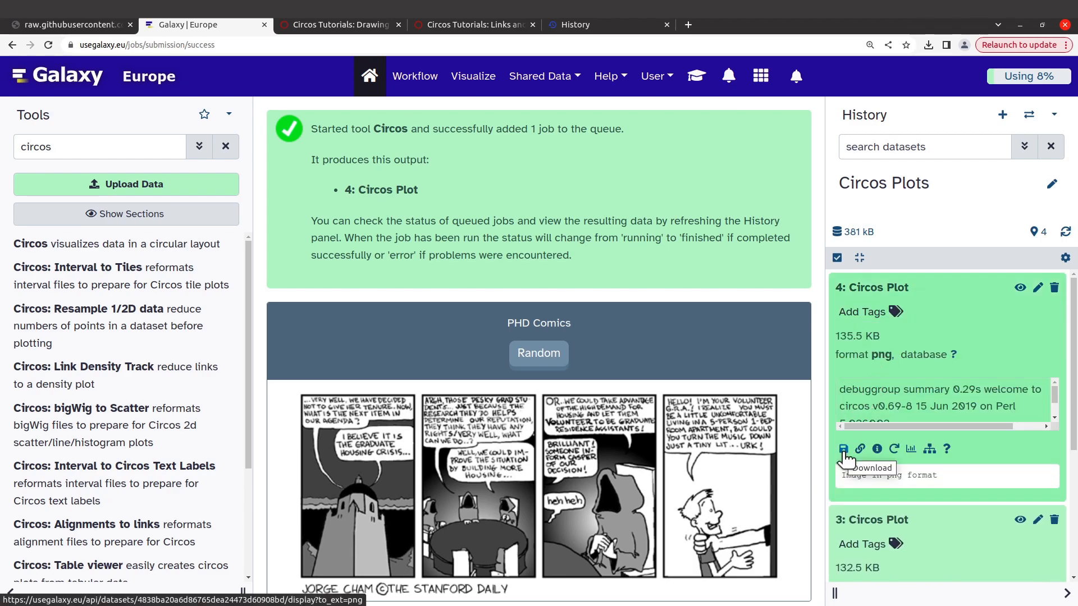
left_click(844, 449)
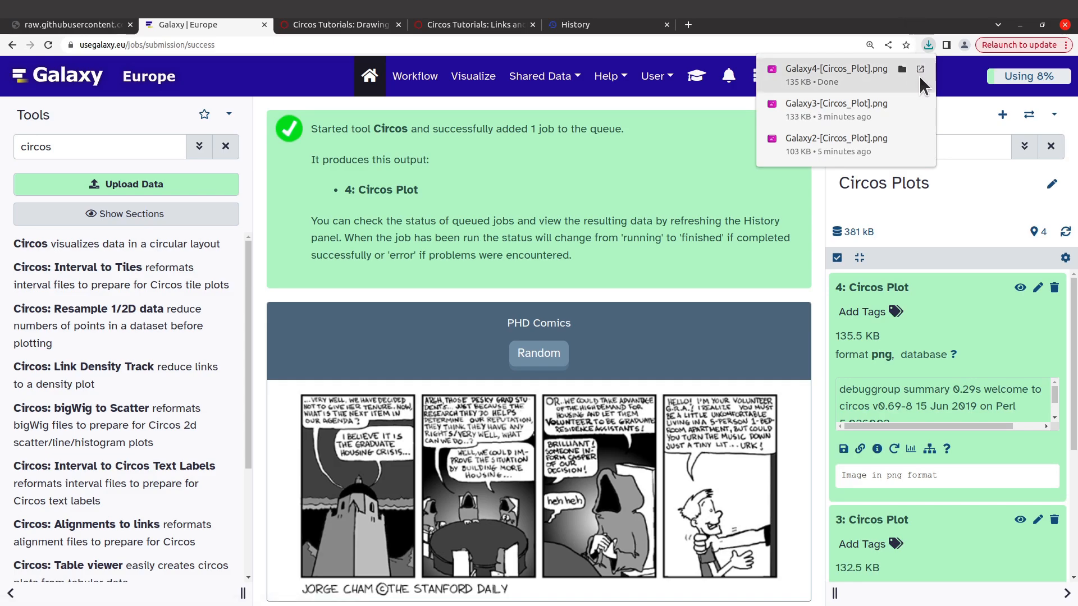
left_click(899, 68)
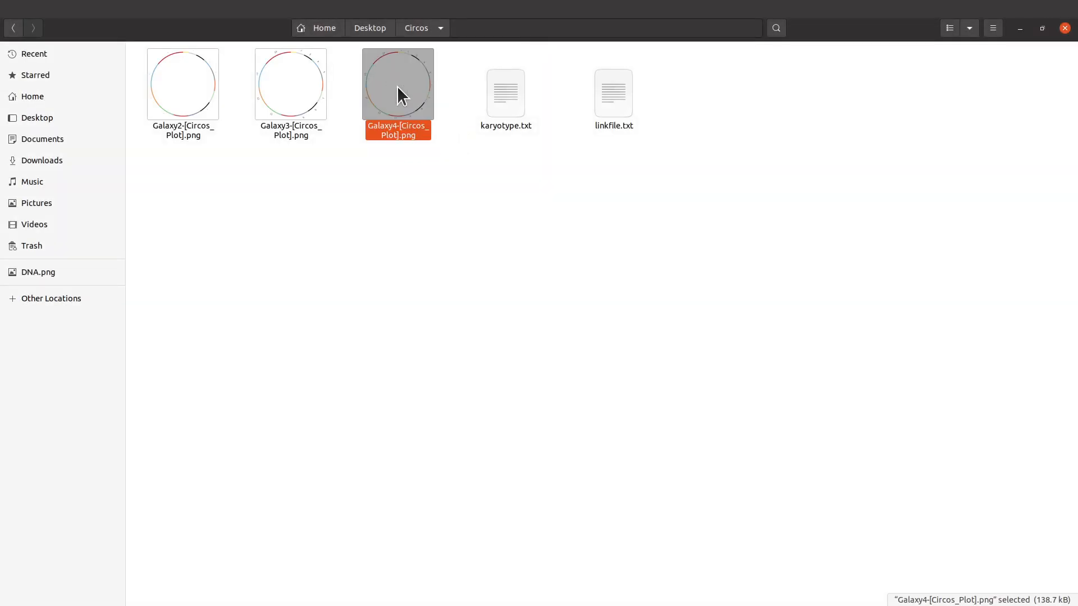
double_click(397, 86)
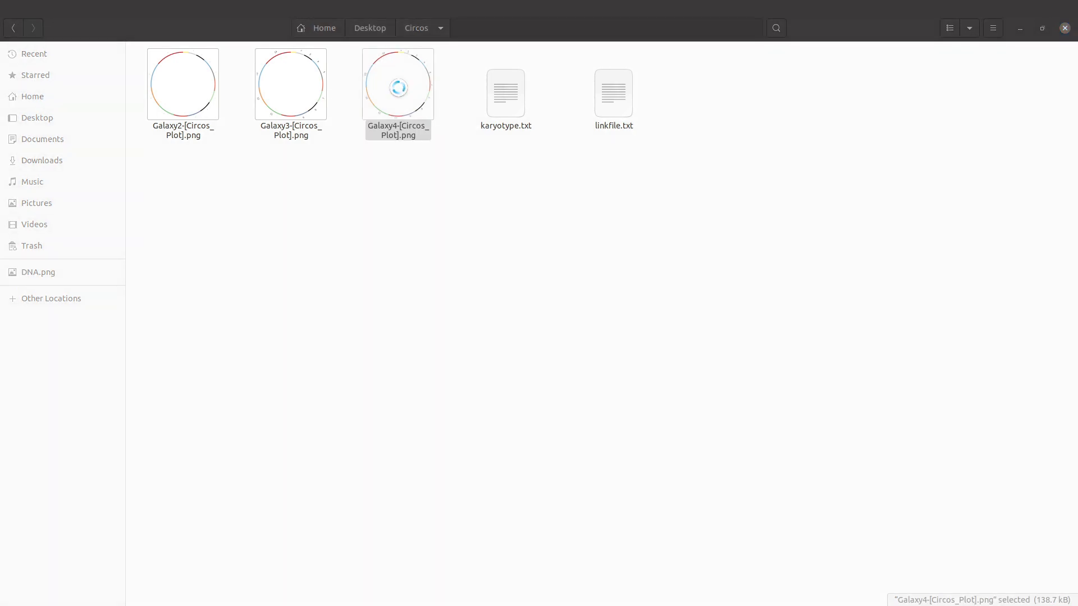